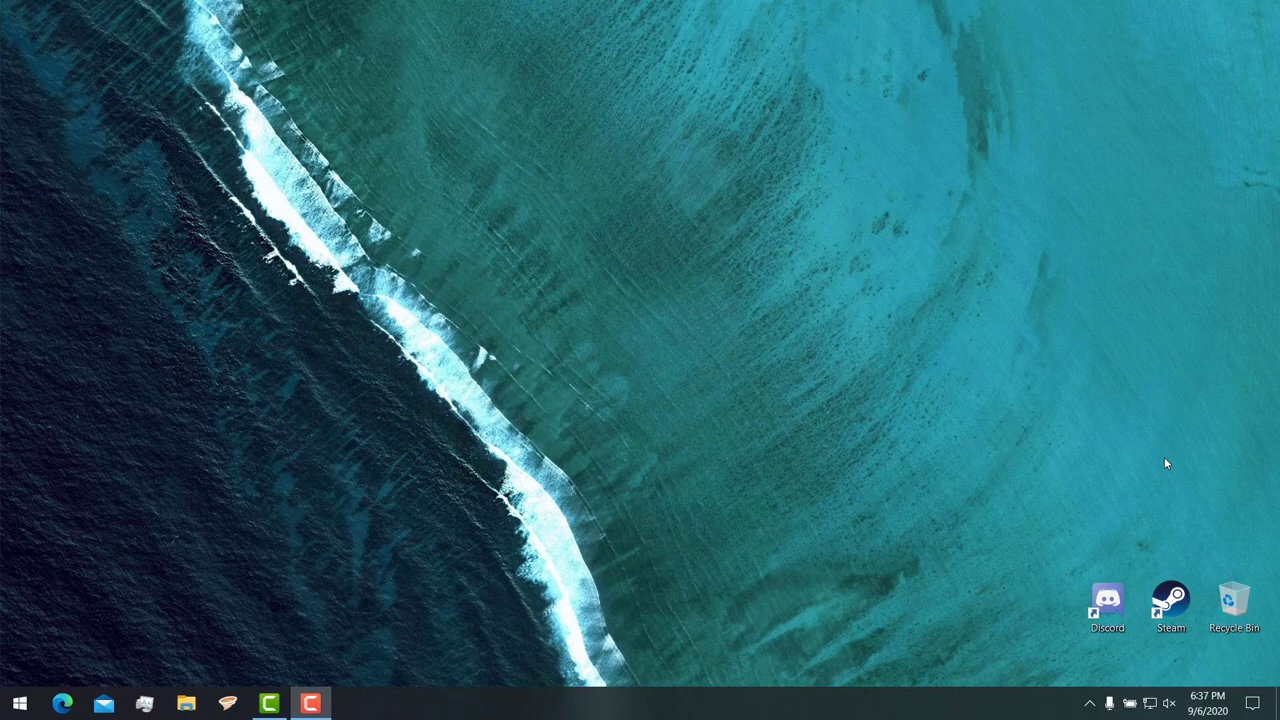
Launch Inkscape from the Windows Start search so a blank New document 1 opens.
{"action": "key", "text": "super"}
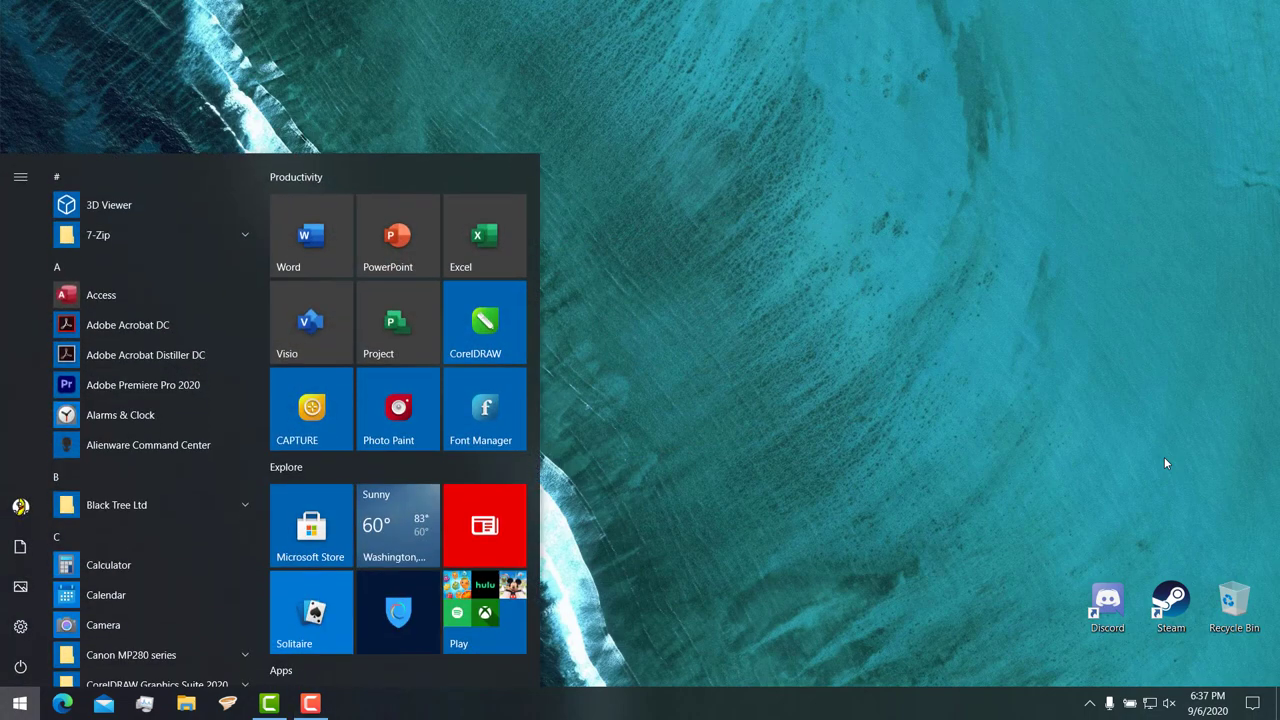
{"action": "type", "text": "ins"}
{"action": "key", "text": "BackSpace"}
{"action": "key", "text": "Return"}
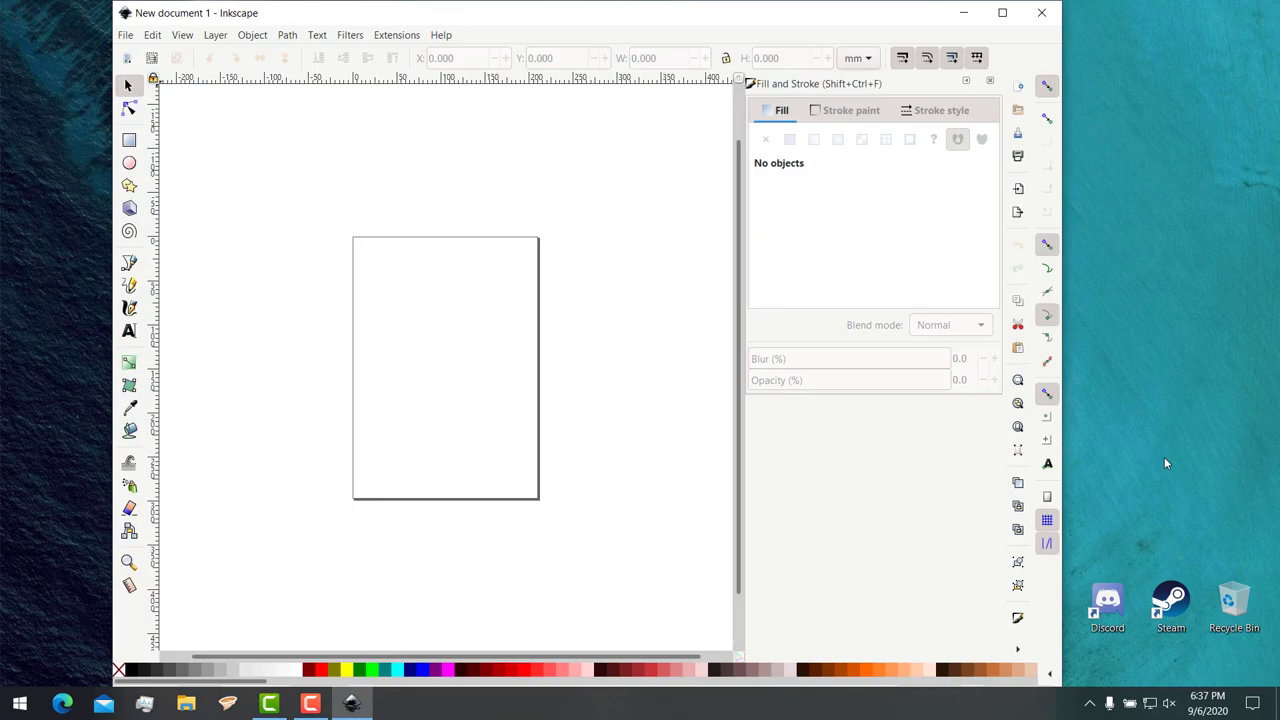
Maximize the Inkscape window and zoom the canvas so the empty page sits in view.
{"action": "left_click", "coordinate": [1018, 13]}
{"action": "scroll", "coordinate": [640, 285], "scroll_direction": "up", "scroll_amount": 1}
{"action": "scroll", "coordinate": [638, 289], "scroll_direction": "up", "scroll_amount": 1}
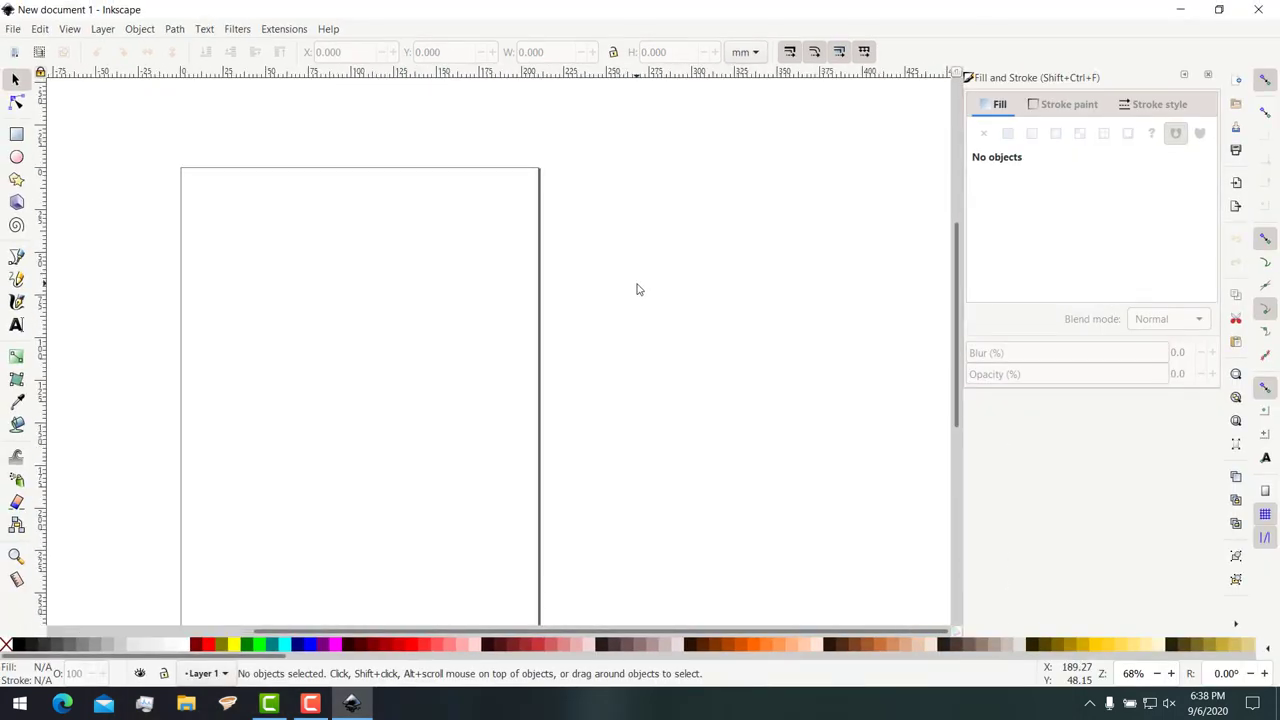
{"action": "scroll", "coordinate": [638, 289], "scroll_direction": "down", "scroll_amount": 2}
{"action": "scroll", "coordinate": [637, 289], "scroll_direction": "down", "scroll_amount": 1}
{"action": "scroll", "coordinate": [660, 320], "scroll_direction": "up", "scroll_amount": 1}
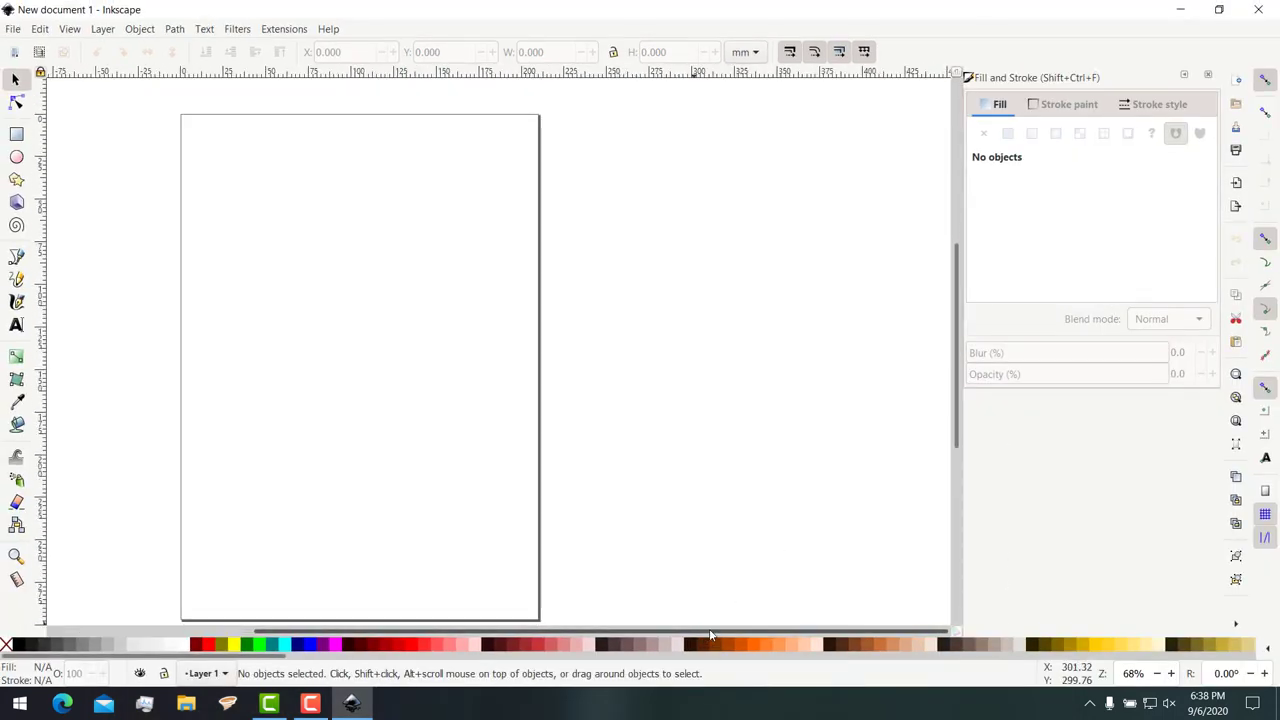
{"action": "left_click_drag", "start_coordinate": [712, 632], "coordinate": [654, 580]}
{"action": "scroll", "coordinate": [667, 548], "scroll_direction": "down", "scroll_amount": 1}
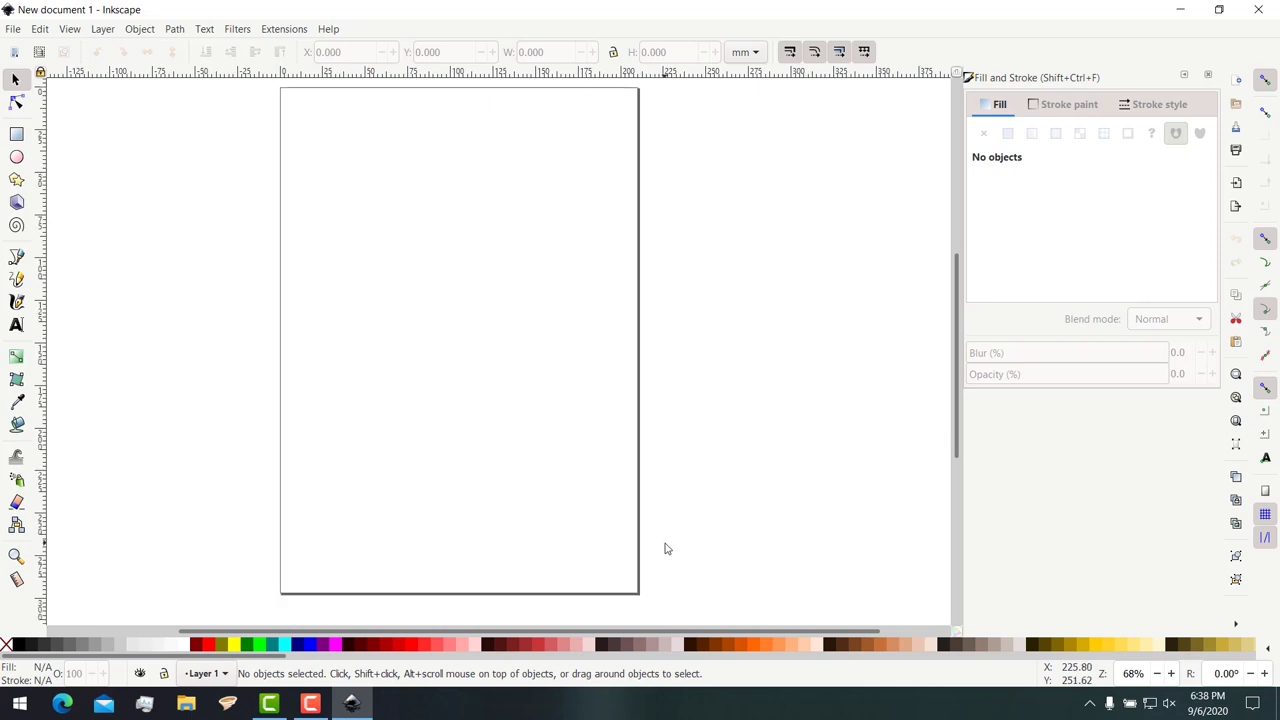
{"action": "scroll", "coordinate": [497, 331], "scroll_direction": "up", "scroll_amount": 1}
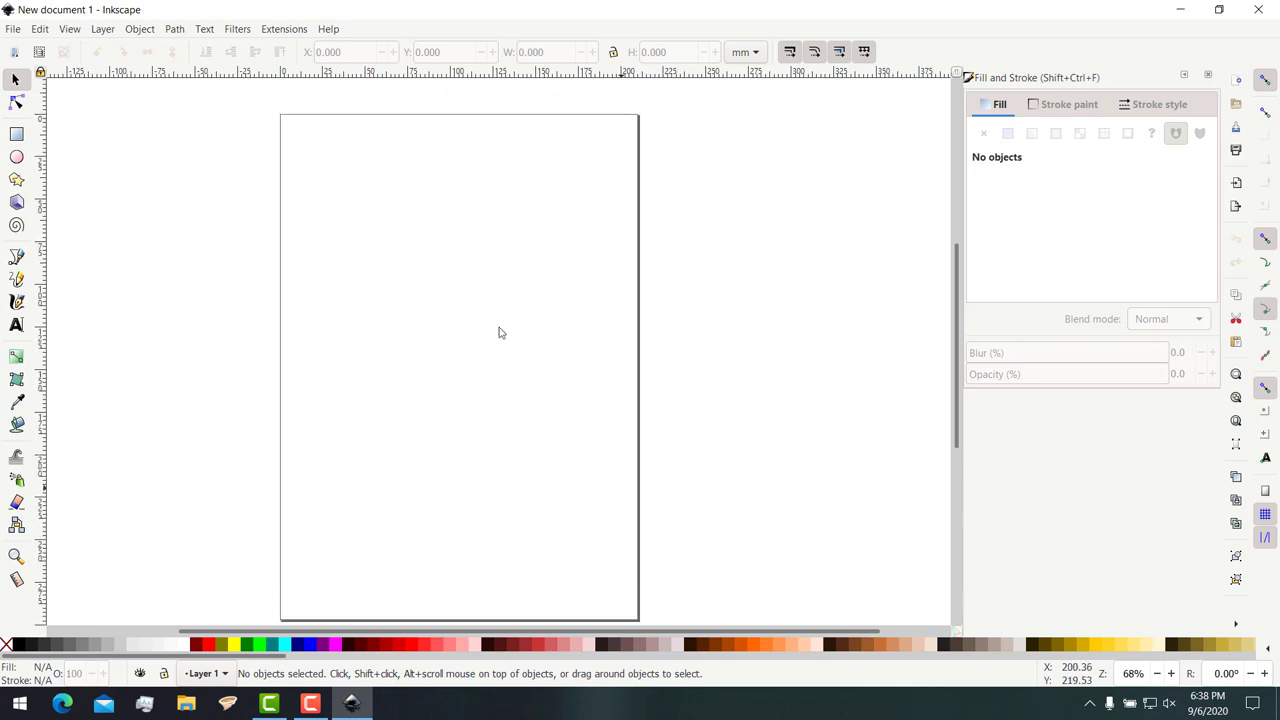
{"action": "left_click", "coordinate": [16, 181]}
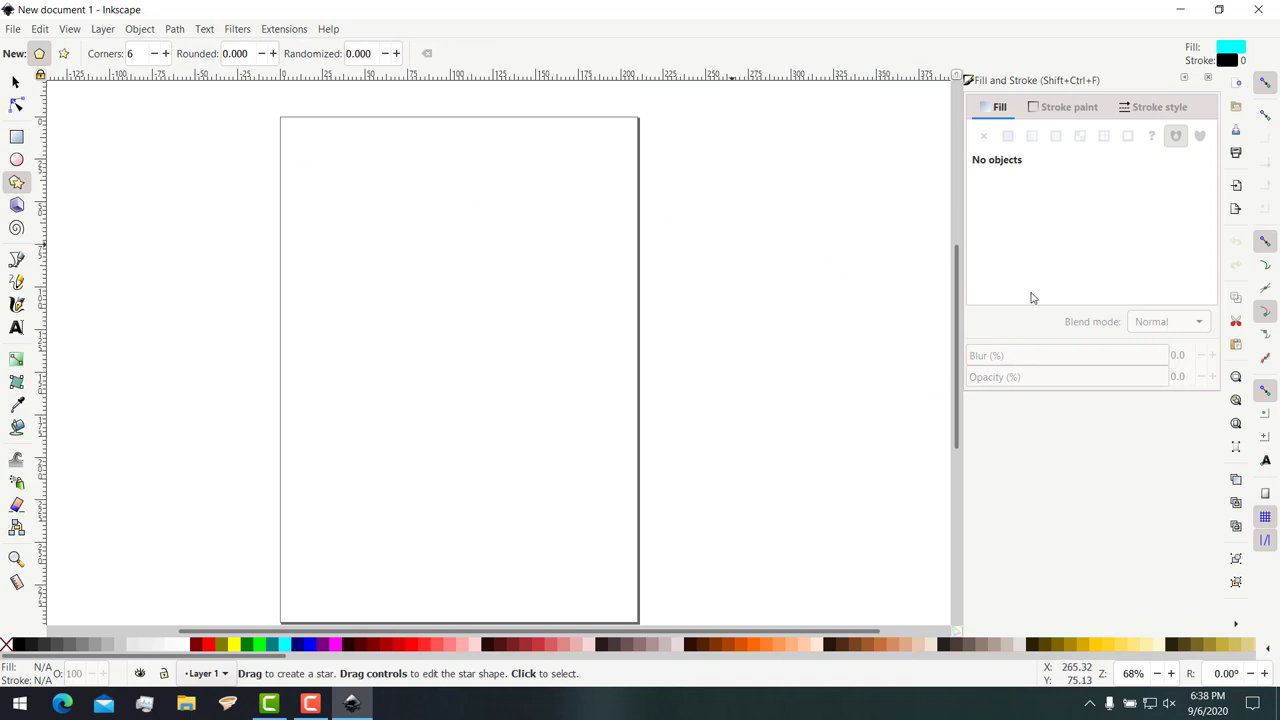
Draw a cyan 3-corner triangle, about 171.580 × 148.592 mm, on the page.
{"action": "left_click", "coordinate": [1155, 107]}
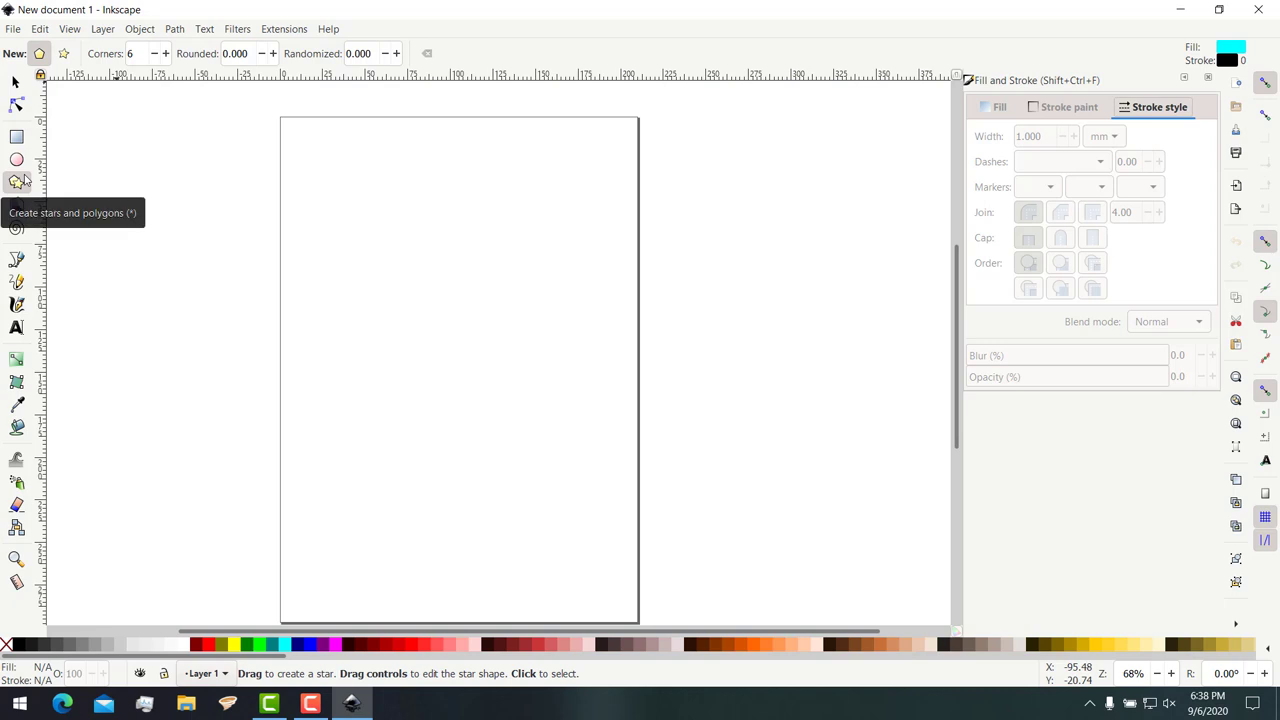
{"action": "double_click", "coordinate": [145, 56]}
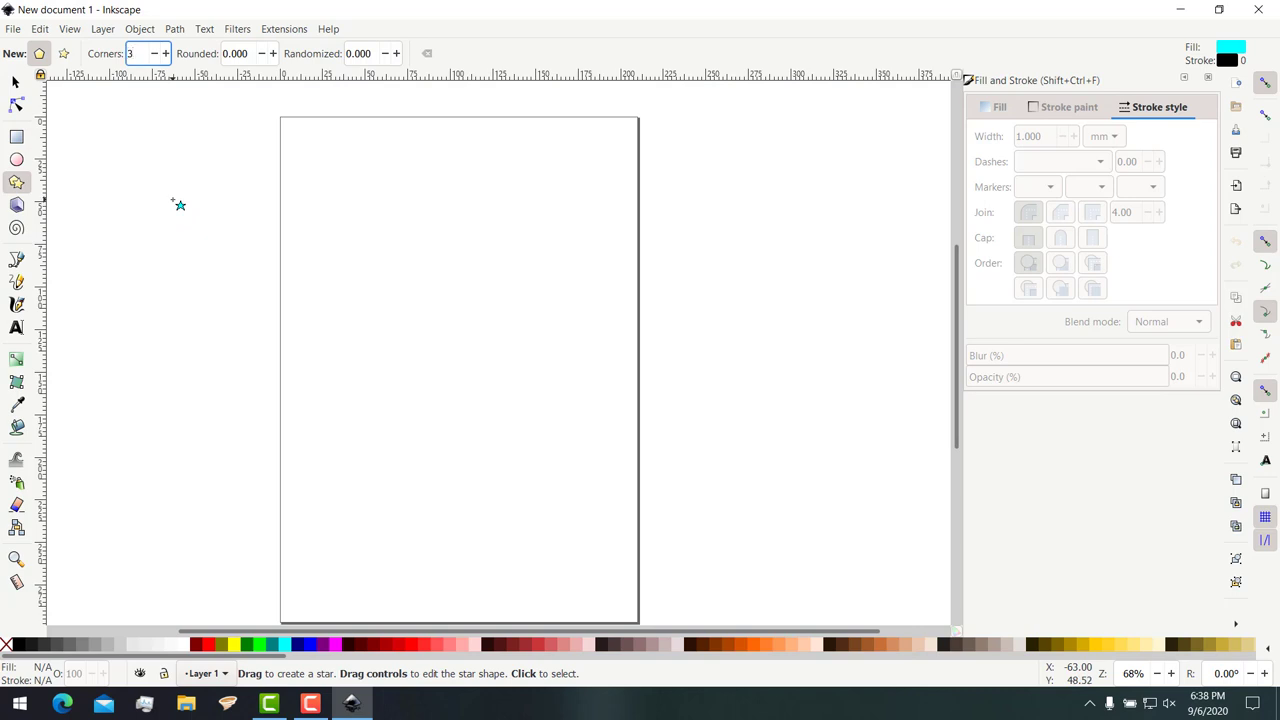
{"action": "type", "text": "3"}
{"action": "key", "text": "Return"}
{"action": "left_click_drag", "start_coordinate": [350, 410], "coordinate": [500, 490]}
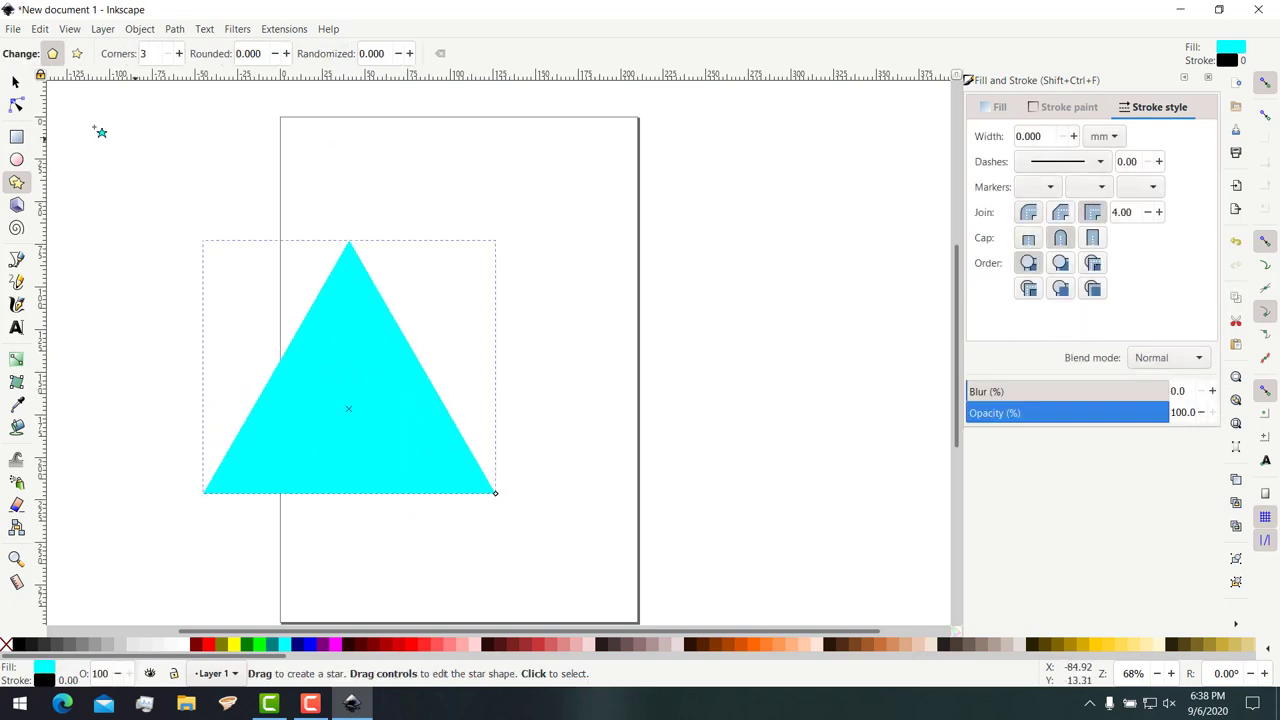
{"action": "left_click", "coordinate": [15, 80]}
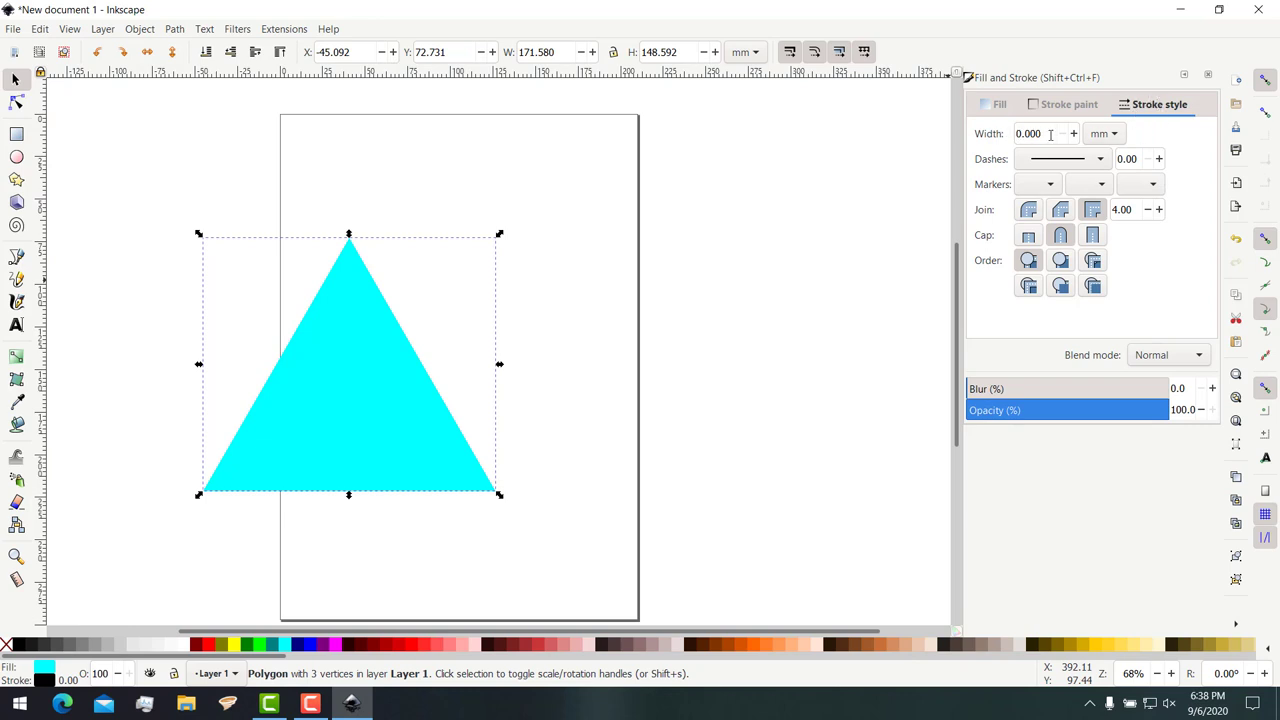
Set the triangle's stroke width to 0.
{"action": "left_click_drag", "start_coordinate": [1050, 134], "coordinate": [1015, 134]}
{"action": "type", "text": "0"}
{"action": "key", "text": "Return"}
Move the triangle to the page centre and scale it down to about 121.881 × 105.552 mm.
{"action": "left_click", "coordinate": [723, 323]}
{"action": "left_click", "coordinate": [437, 453]}
{"action": "mouse_move", "coordinate": [437, 453]}
{"action": "left_mouse_down"}
{"action": "mouse_move", "coordinate": [619, 507]}
{"action": "mouse_move", "coordinate": [517, 507]}
{"action": "mouse_move", "coordinate": [543, 525]}
{"action": "left_mouse_up"}
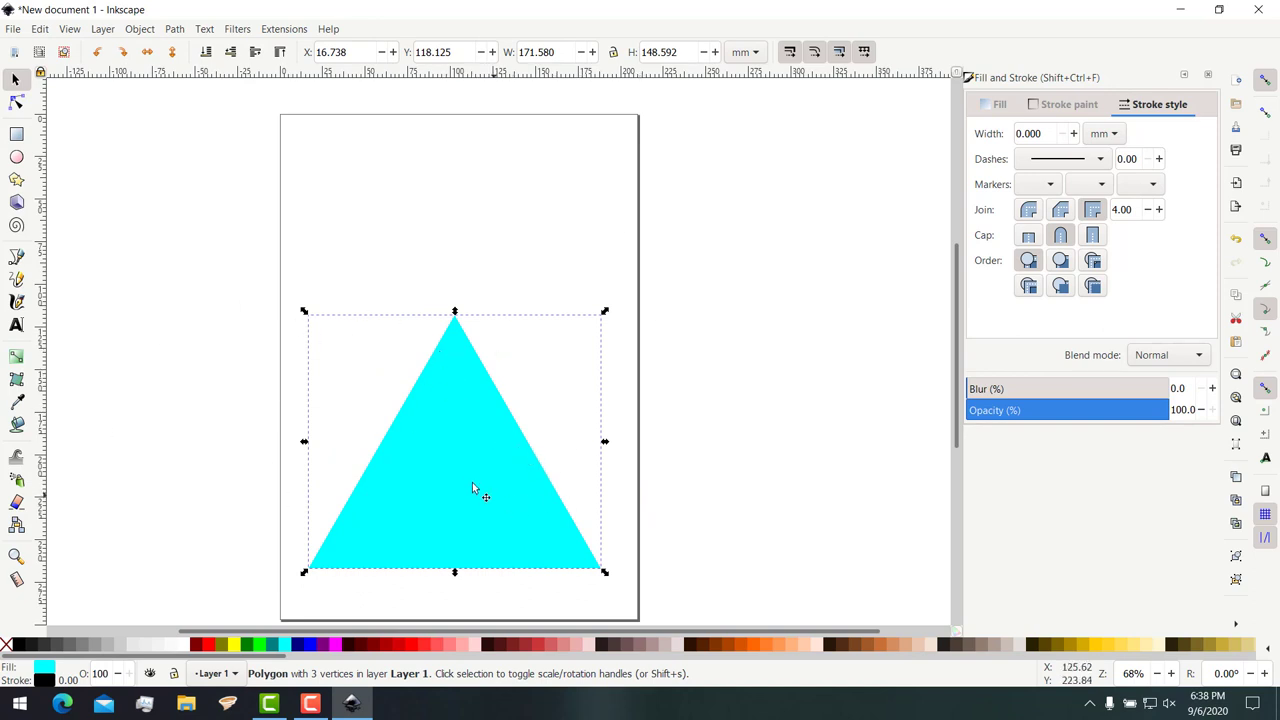
{"action": "left_click_drag", "start_coordinate": [474, 484], "coordinate": [489, 395]}
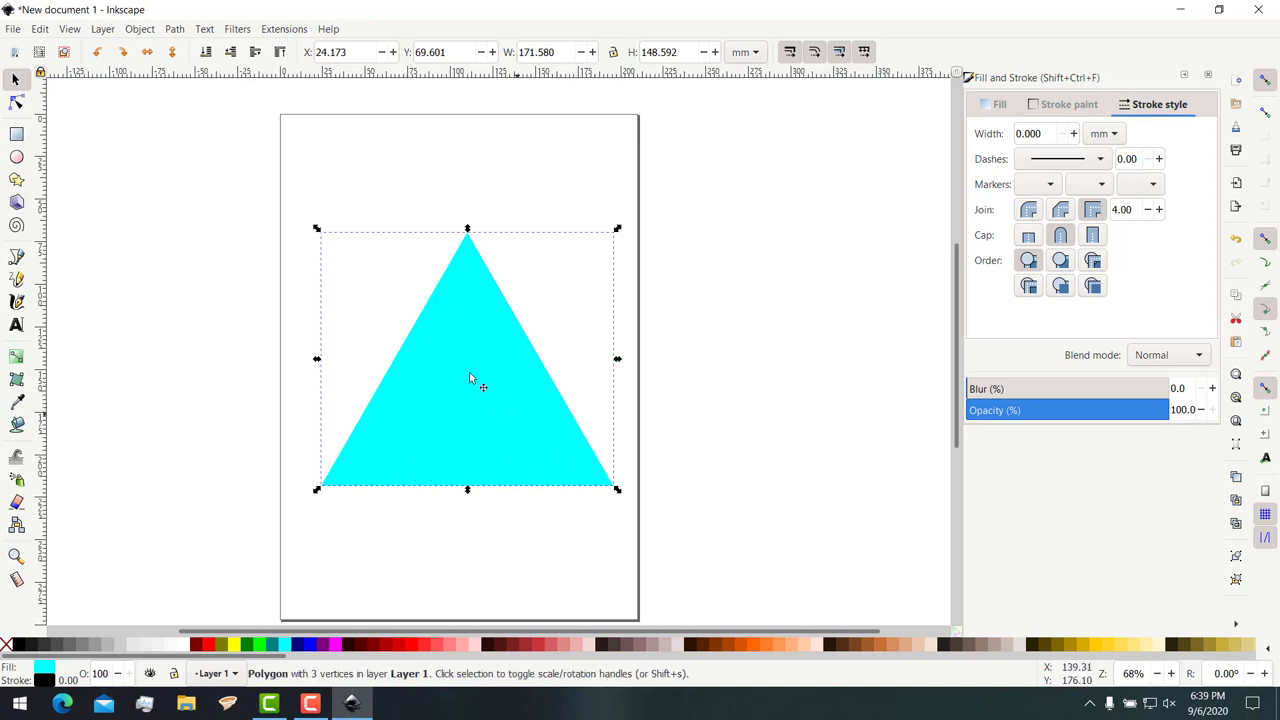
{"action": "left_click_drag", "start_coordinate": [469, 372], "coordinate": [476, 372]}
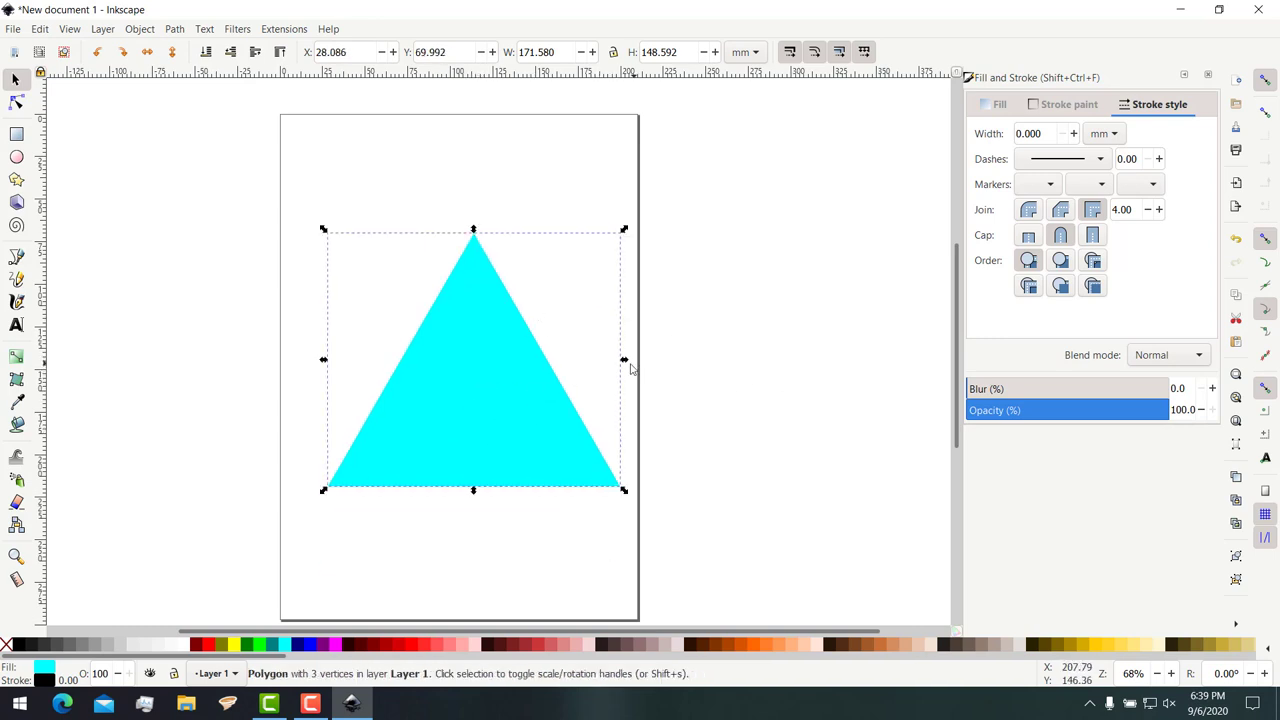
{"action": "mouse_move", "coordinate": [623, 361]}
{"action": "left_mouse_down"}
{"action": "mouse_move", "coordinate": [485, 380]}
{"action": "mouse_move", "coordinate": [537, 372]}
{"action": "left_mouse_up"}
Duplicate the triangle, flip the copy vertically and move it right of the original to X 106.119 mm.
{"action": "scroll", "coordinate": [589, 450], "scroll_direction": "up", "scroll_amount": 1, "text": "ctrl"}
{"action": "scroll", "coordinate": [589, 452], "scroll_direction": "up", "scroll_amount": 1, "text": "ctrl"}
{"action": "scroll", "coordinate": [589, 453], "scroll_direction": "down", "scroll_amount": 1, "text": "ctrl"}
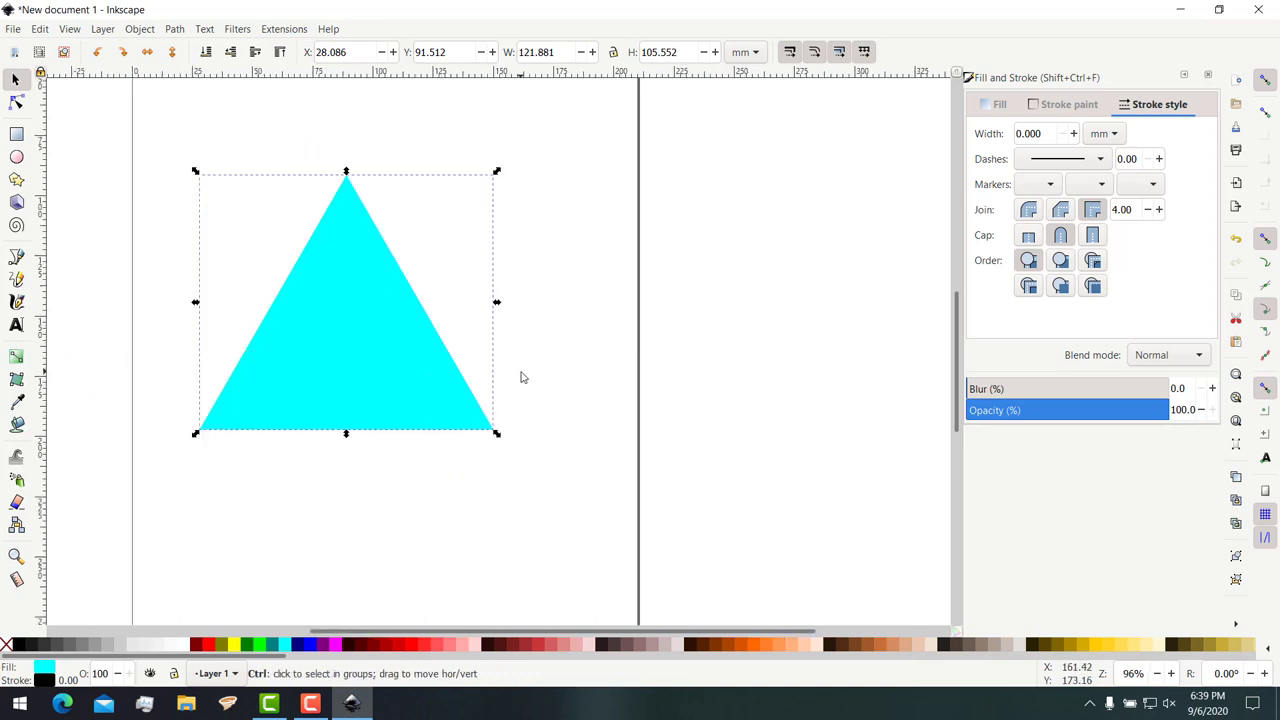
{"action": "left_click_drag", "start_coordinate": [469, 334], "coordinate": [416, 390]}
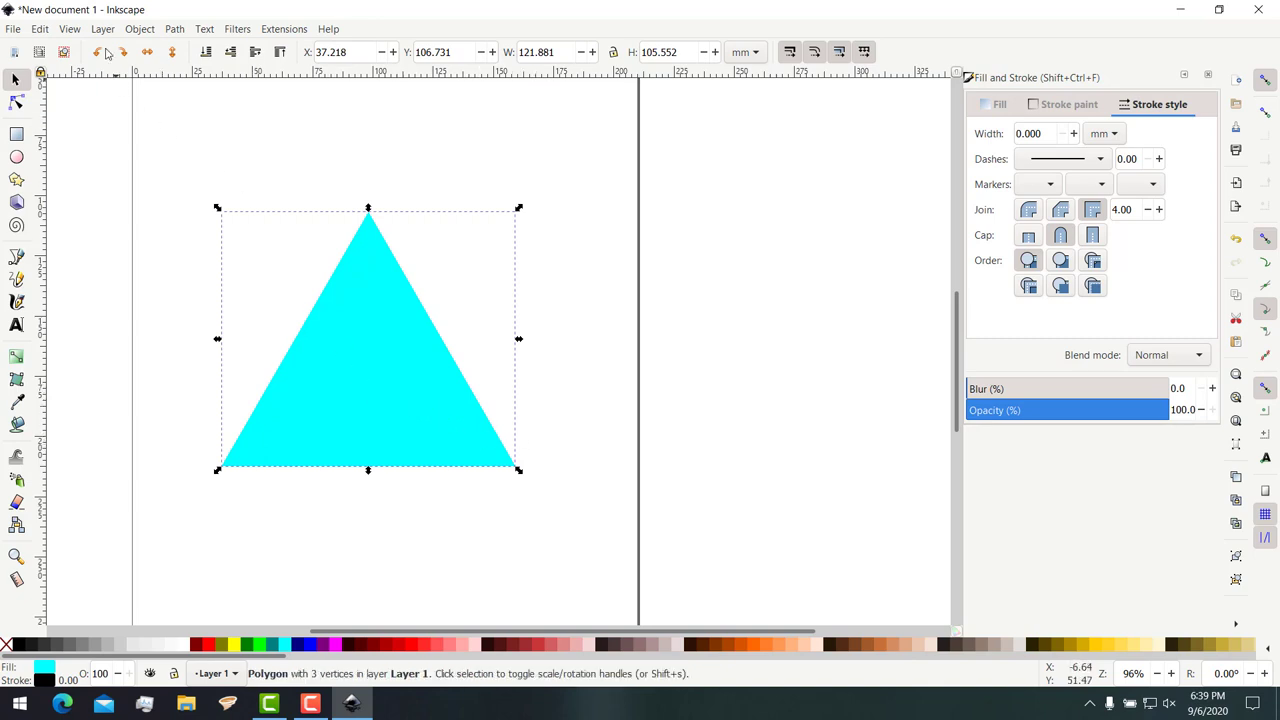
{"action": "left_click", "coordinate": [172, 52]}
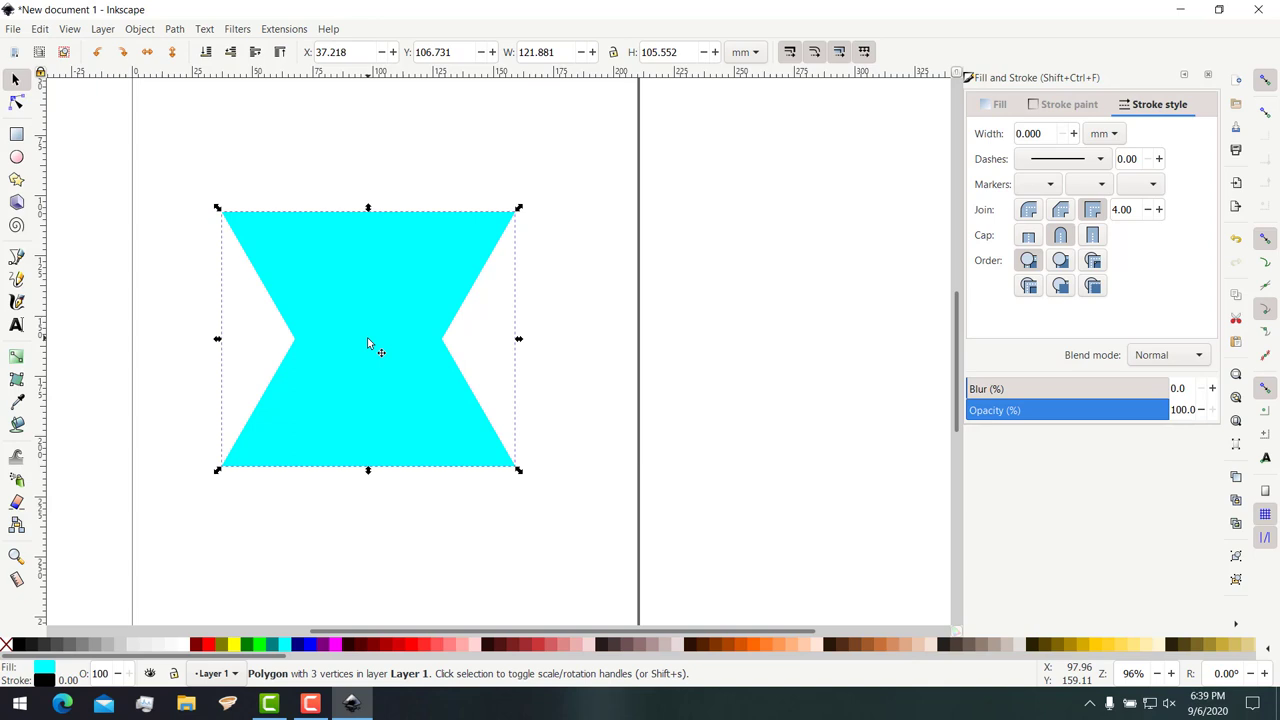
{"action": "left_click_drag", "start_coordinate": [367, 341], "coordinate": [526, 311]}
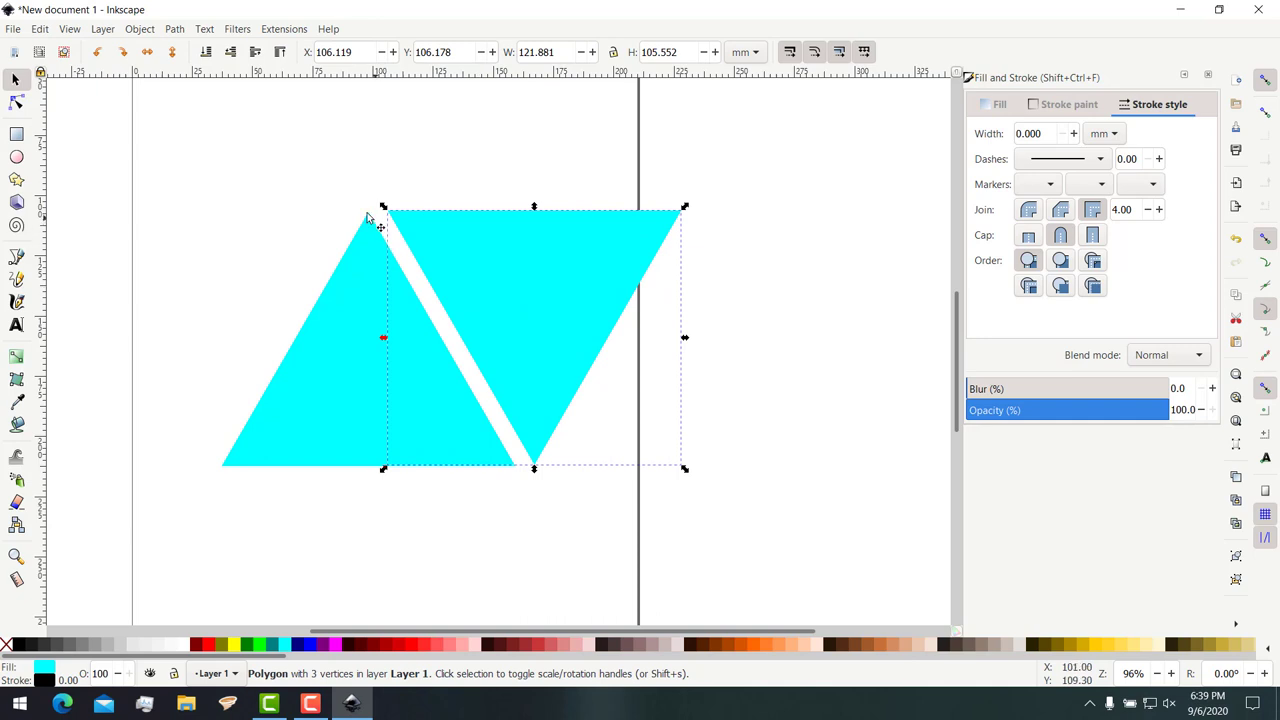
Undo a stray move and slide the inverted triangle horizontally to X 105.842 mm, leaving a thin gap.
{"action": "left_click", "coordinate": [535, 545]}
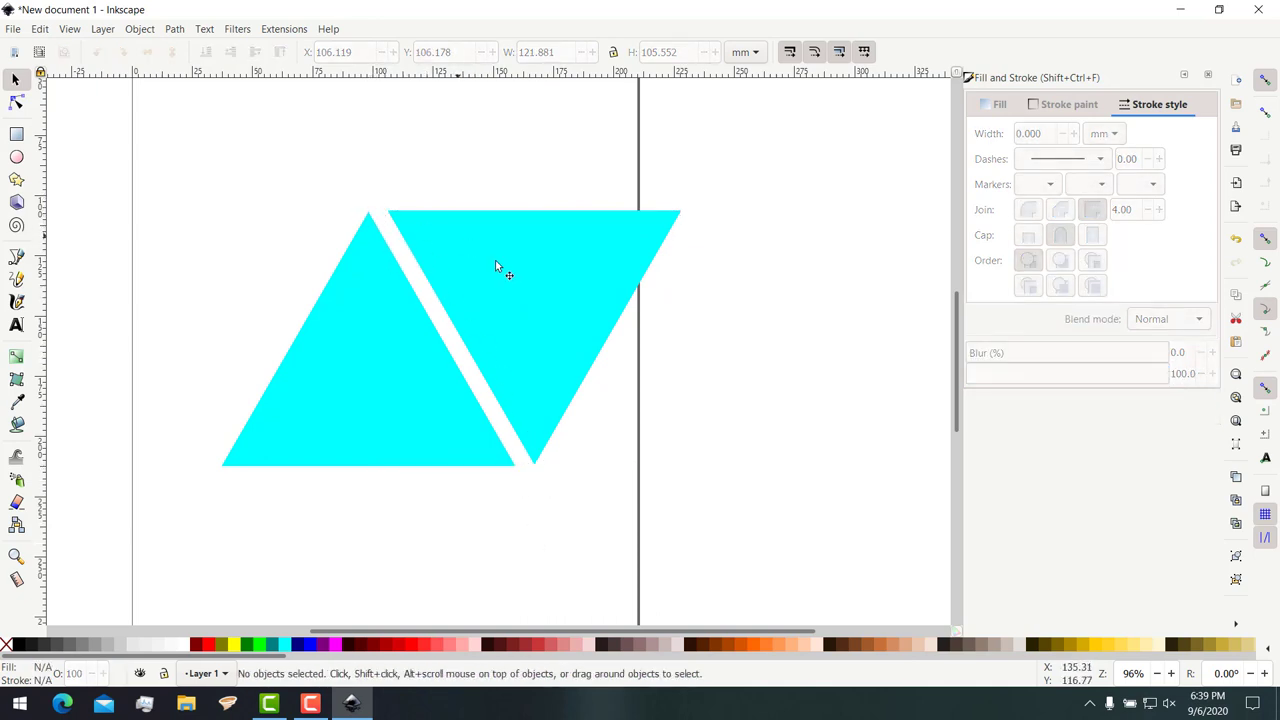
{"action": "left_click_drag", "start_coordinate": [545, 280], "coordinate": [694, 275]}
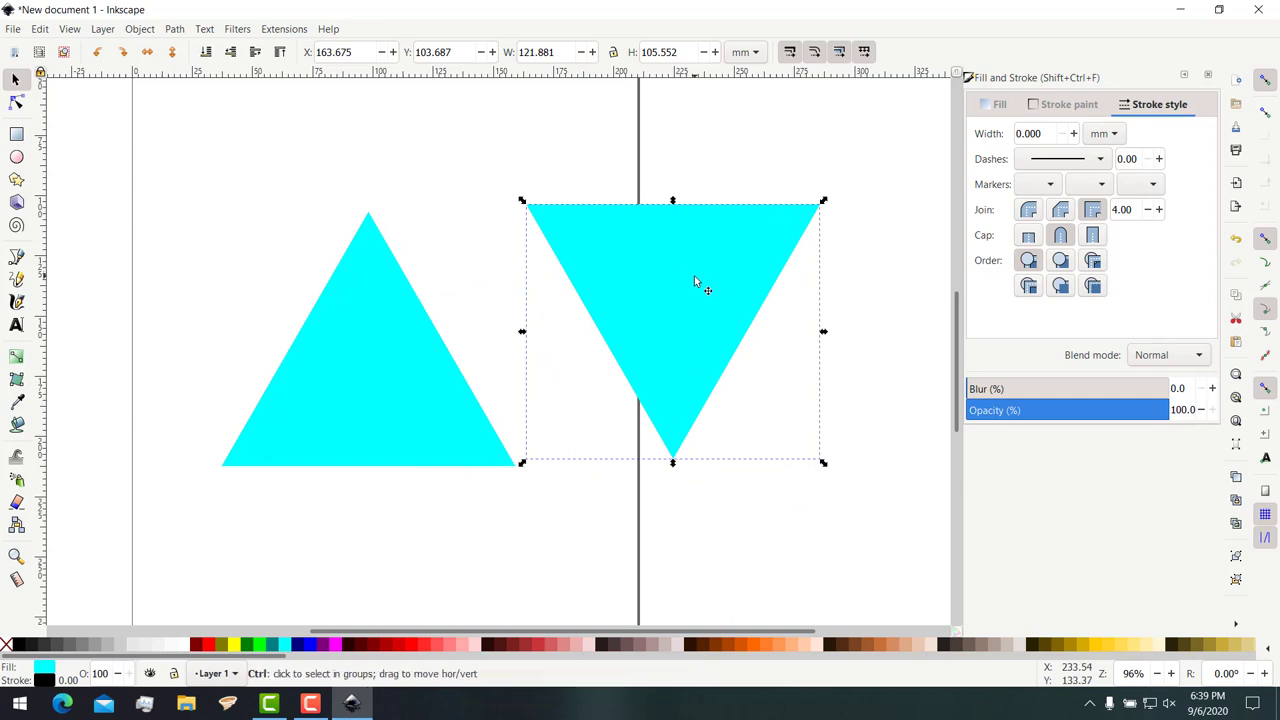
{"action": "key", "text": "ctrl+z"}
{"action": "key", "text": "ctrl+z"}
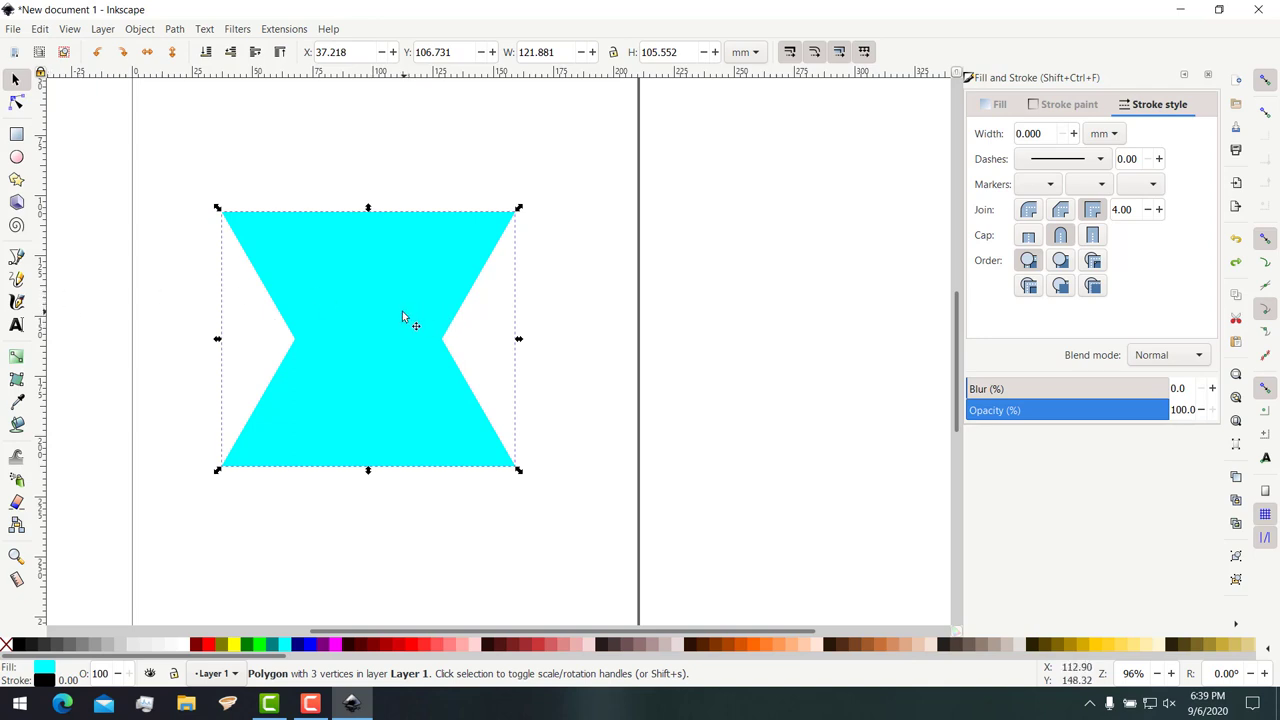
{"action": "key", "text": "ctrl"}
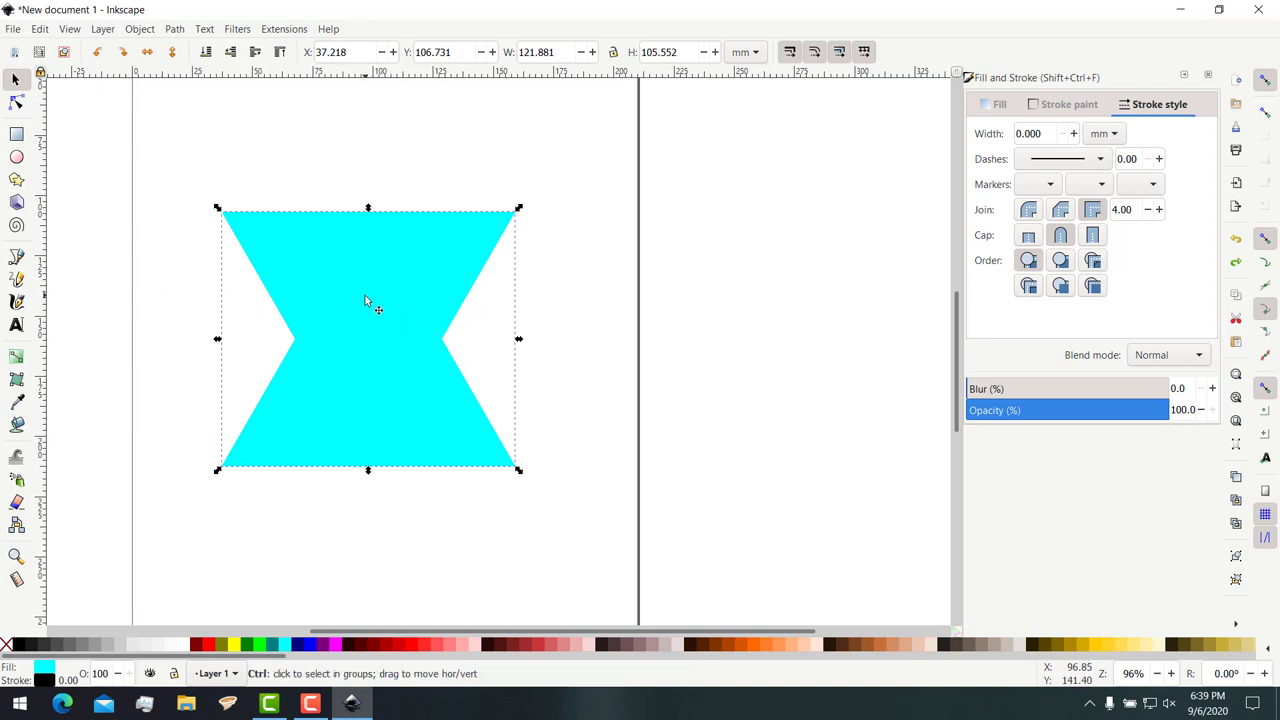
{"action": "mouse_move", "coordinate": [379, 300]}
{"action": "left_mouse_down"}
{"action": "mouse_move", "coordinate": [506, 305]}
{"action": "mouse_move", "coordinate": [540, 326]}
{"action": "mouse_move", "coordinate": [524, 338]}
{"action": "mouse_move", "coordinate": [543, 346]}
{"action": "mouse_move", "coordinate": [549, 284]}
{"action": "left_mouse_up"}
{"action": "left_click", "coordinate": [770, 340]}
{"action": "scroll", "coordinate": [786, 371], "scroll_direction": "down", "scroll_amount": 1}
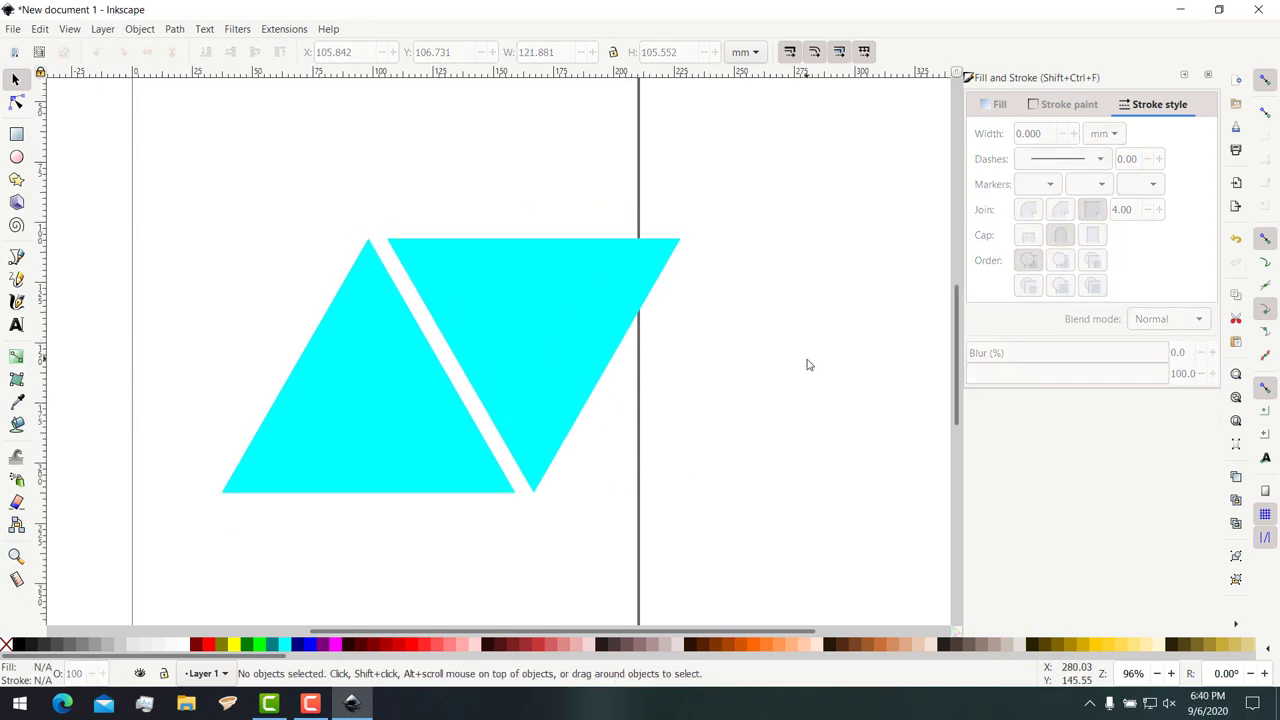
{"action": "scroll", "coordinate": [808, 364], "scroll_direction": "down", "scroll_amount": 1}
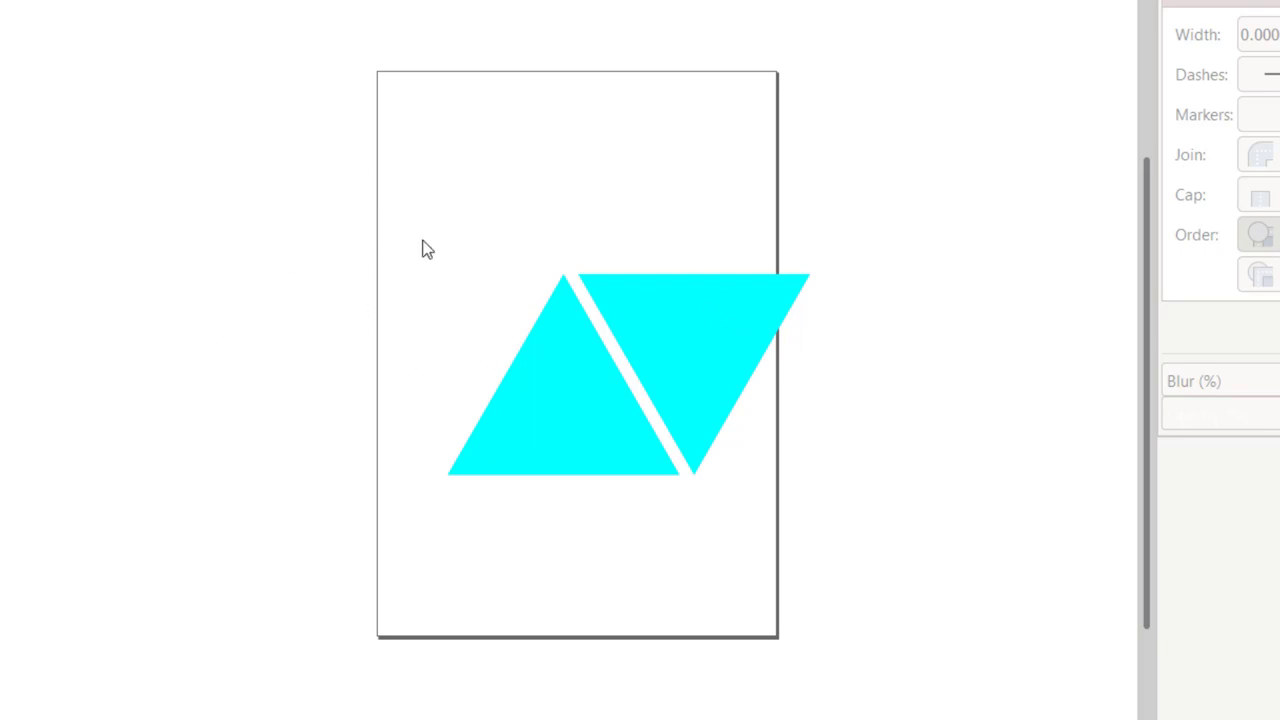
Copy the triangle pair to the right to make a row of four triangles.
{"action": "mouse_move", "coordinate": [397, 214]}
{"action": "left_mouse_down"}
{"action": "mouse_move", "coordinate": [1025, 468]}
{"action": "mouse_move", "coordinate": [986, 658]}
{"action": "mouse_move", "coordinate": [994, 594]}
{"action": "left_mouse_up"}
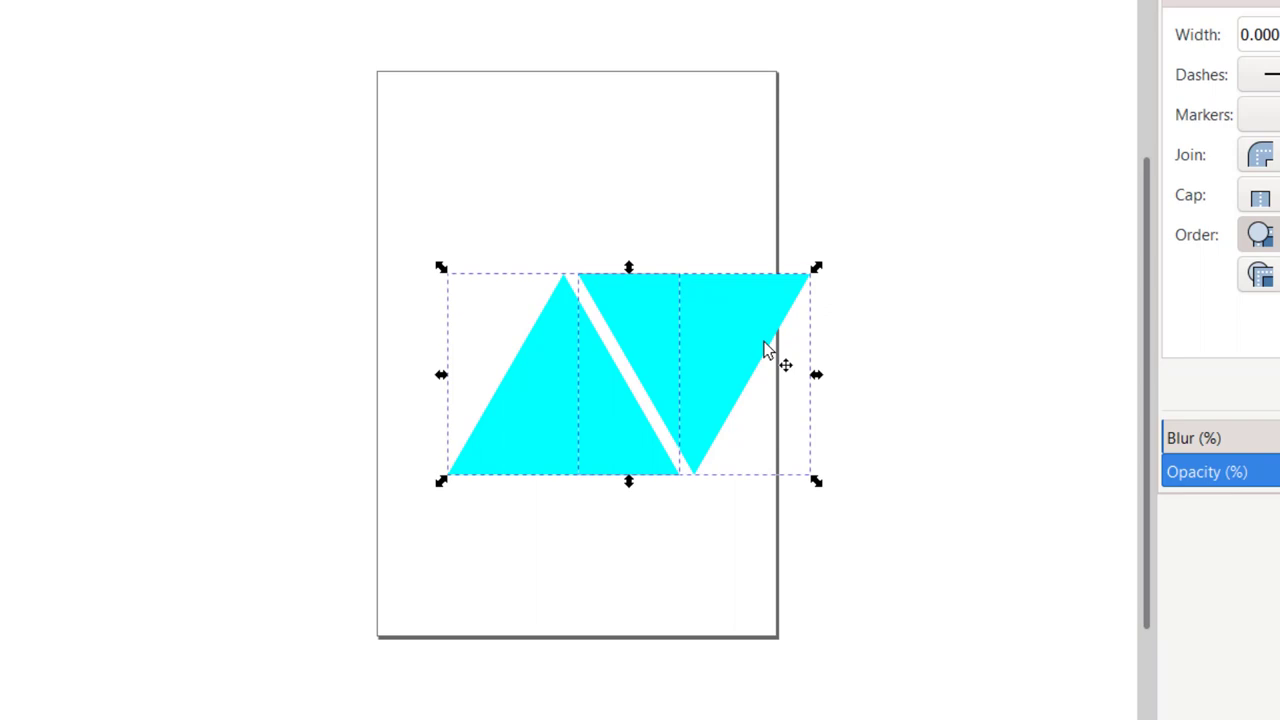
{"action": "key", "text": "ctrl+s"}
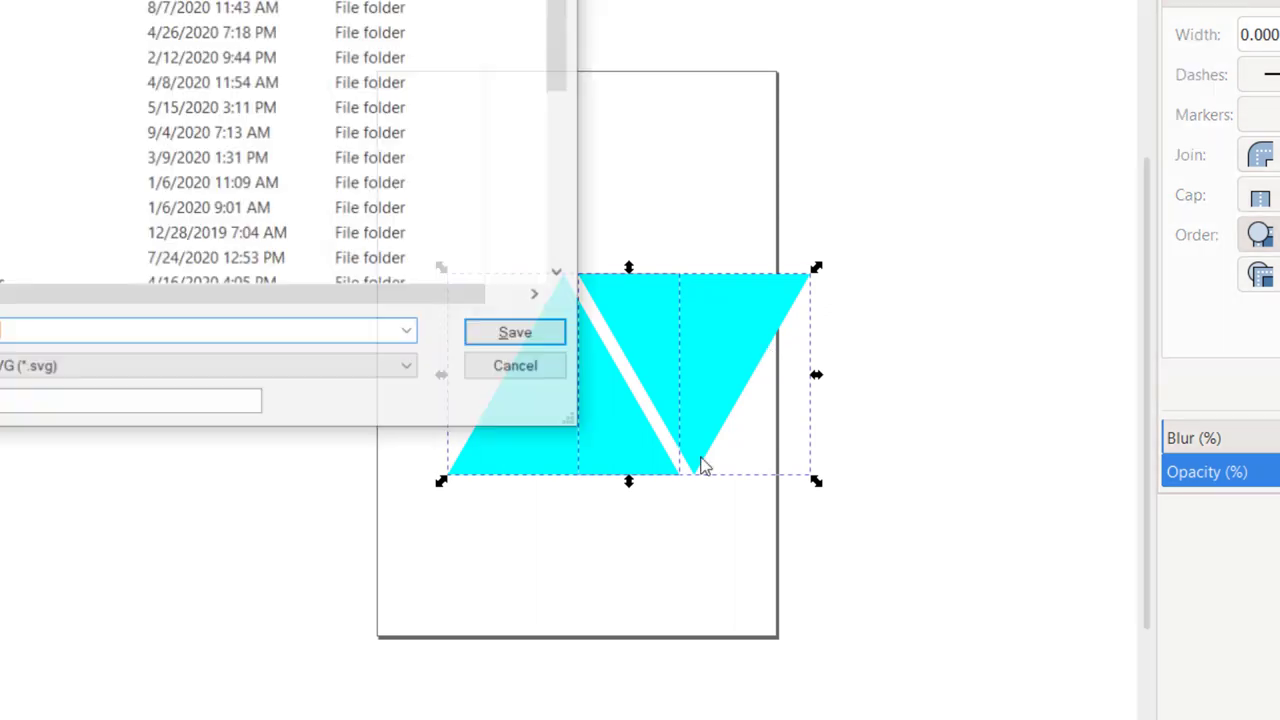
{"action": "left_click", "coordinate": [519, 369]}
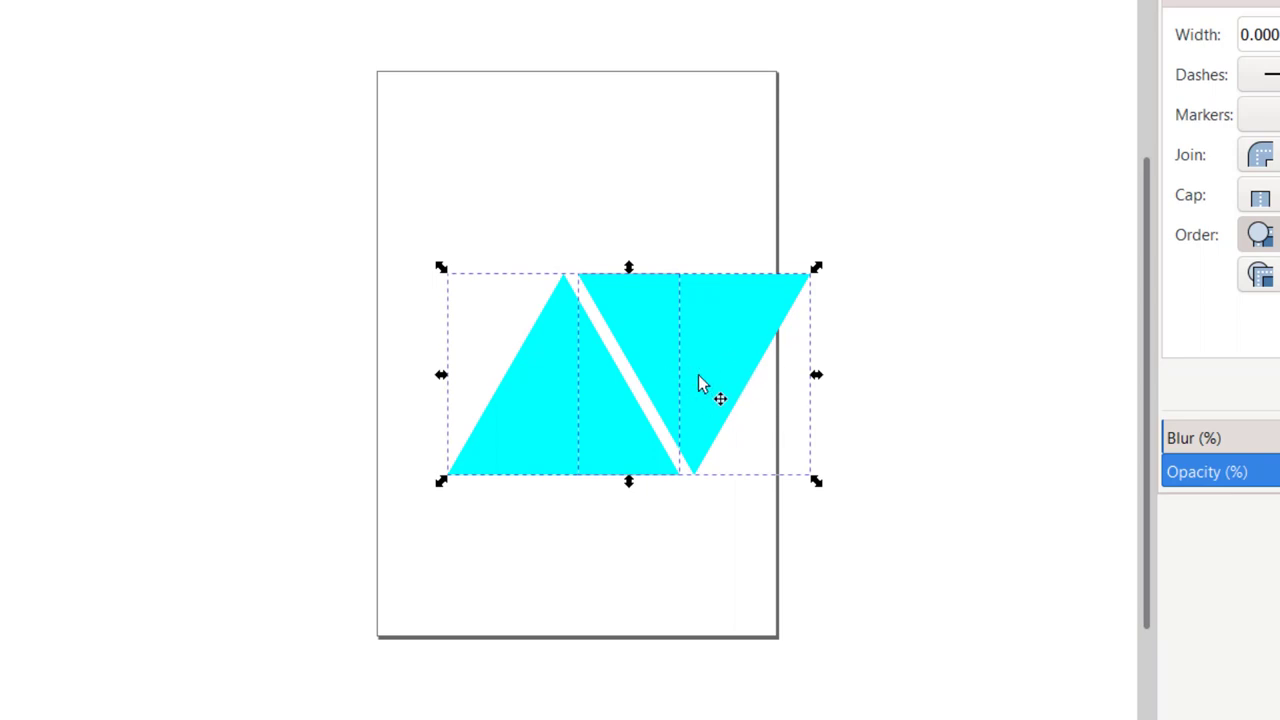
{"action": "left_click_drag", "start_coordinate": [700, 386], "coordinate": [967, 392]}
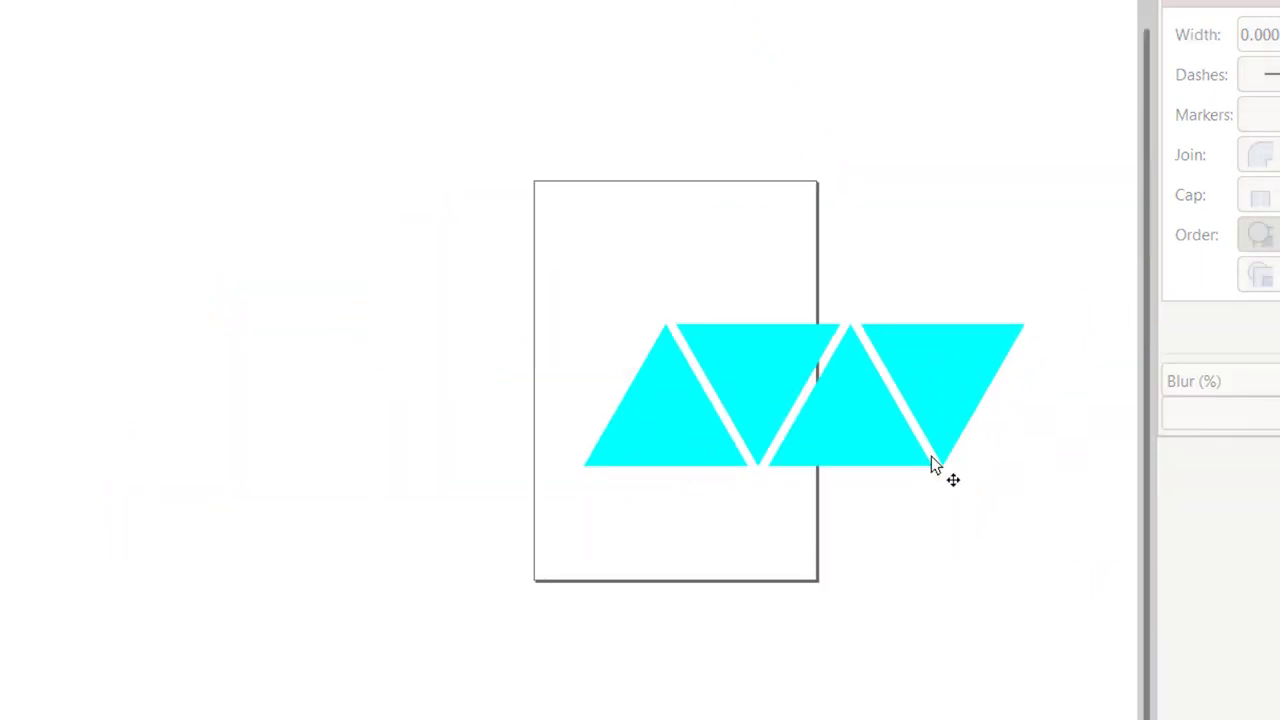
{"action": "scroll", "coordinate": [570, 350], "scroll_direction": "right", "scroll_amount": 3}
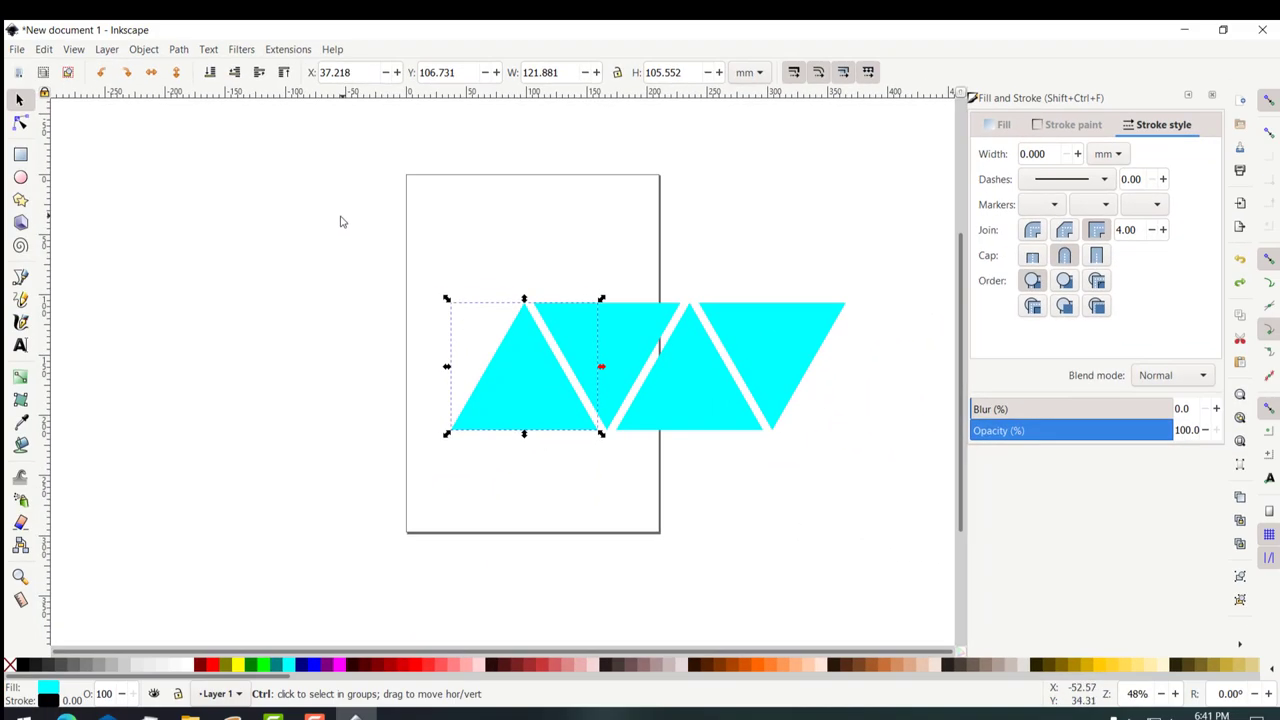
{"action": "mouse_move", "coordinate": [600, 345]}
{"action": "left_mouse_down"}
{"action": "mouse_move", "coordinate": [851, 481]}
{"action": "mouse_move", "coordinate": [786, 477]}
{"action": "left_mouse_up"}
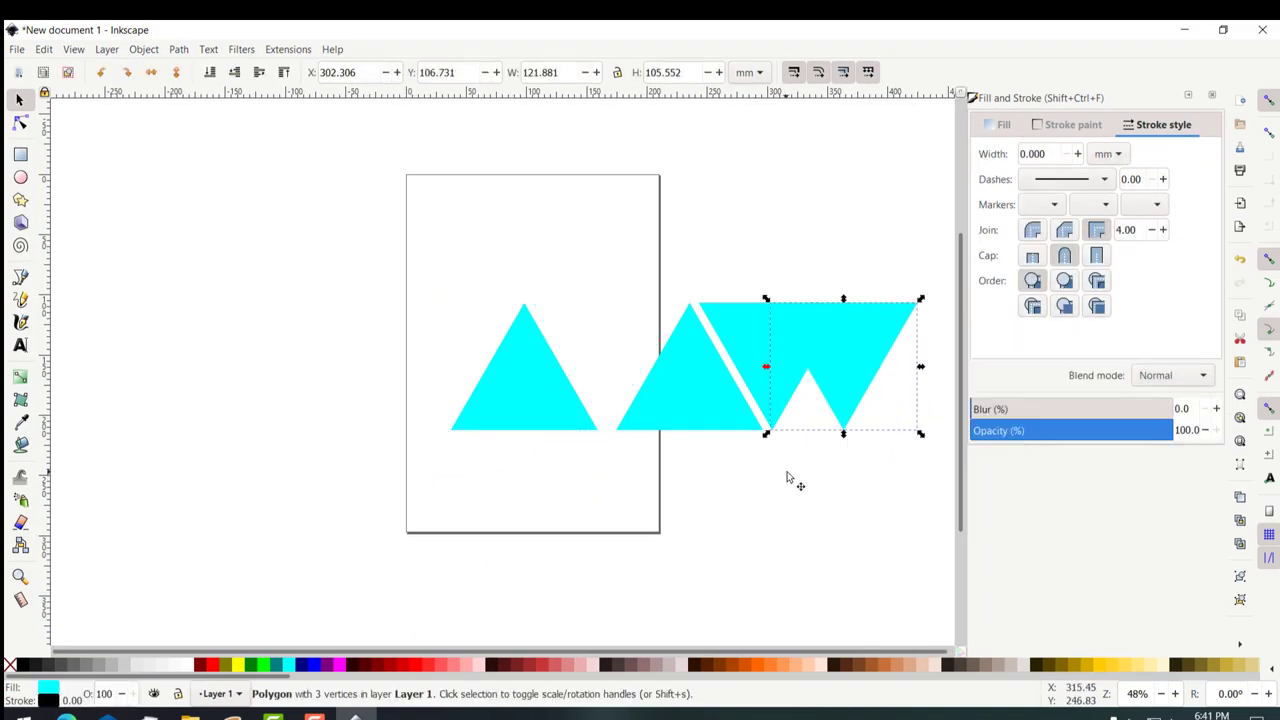
{"action": "key", "text": "ctrl+z"}
{"action": "left_click", "coordinate": [877, 291]}
Duplicate the row of four and place the copy below, shifted left by half a triangle.
{"action": "left_click_drag", "start_coordinate": [876, 262], "coordinate": [391, 490]}
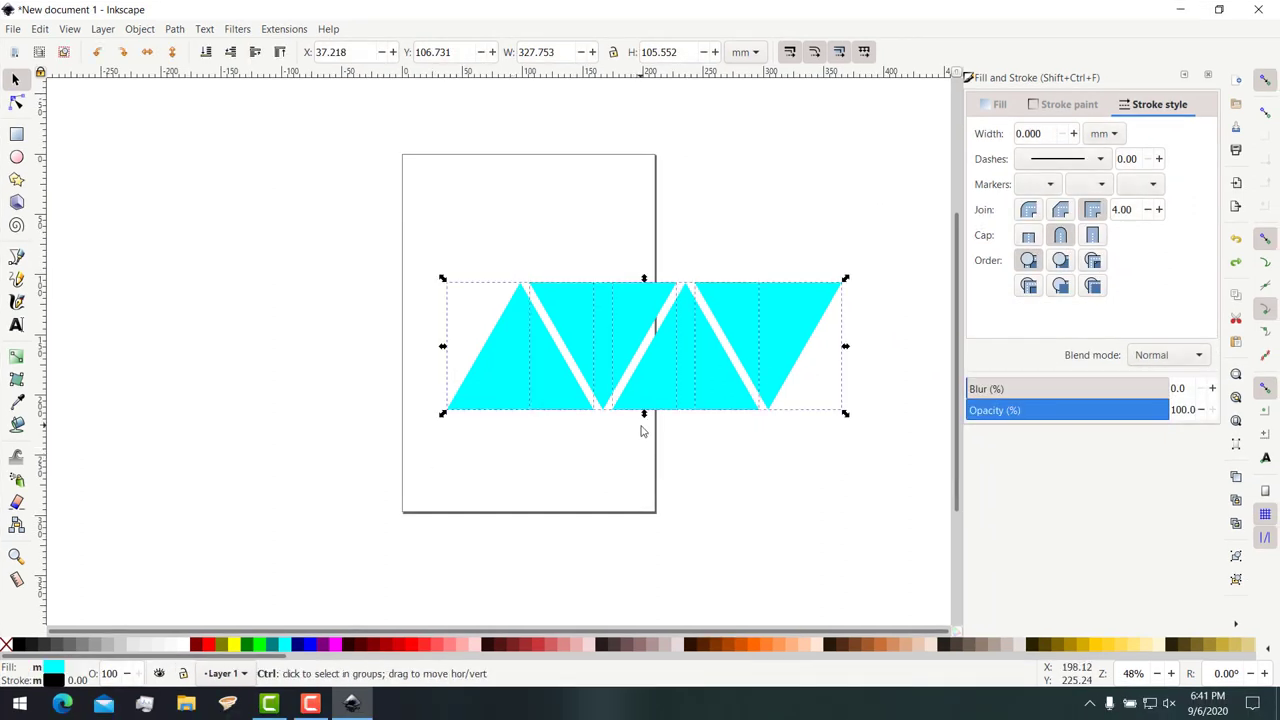
{"action": "key", "text": "ctrl+d"}
{"action": "left_click_drag", "start_coordinate": [720, 379], "coordinate": [731, 521]}
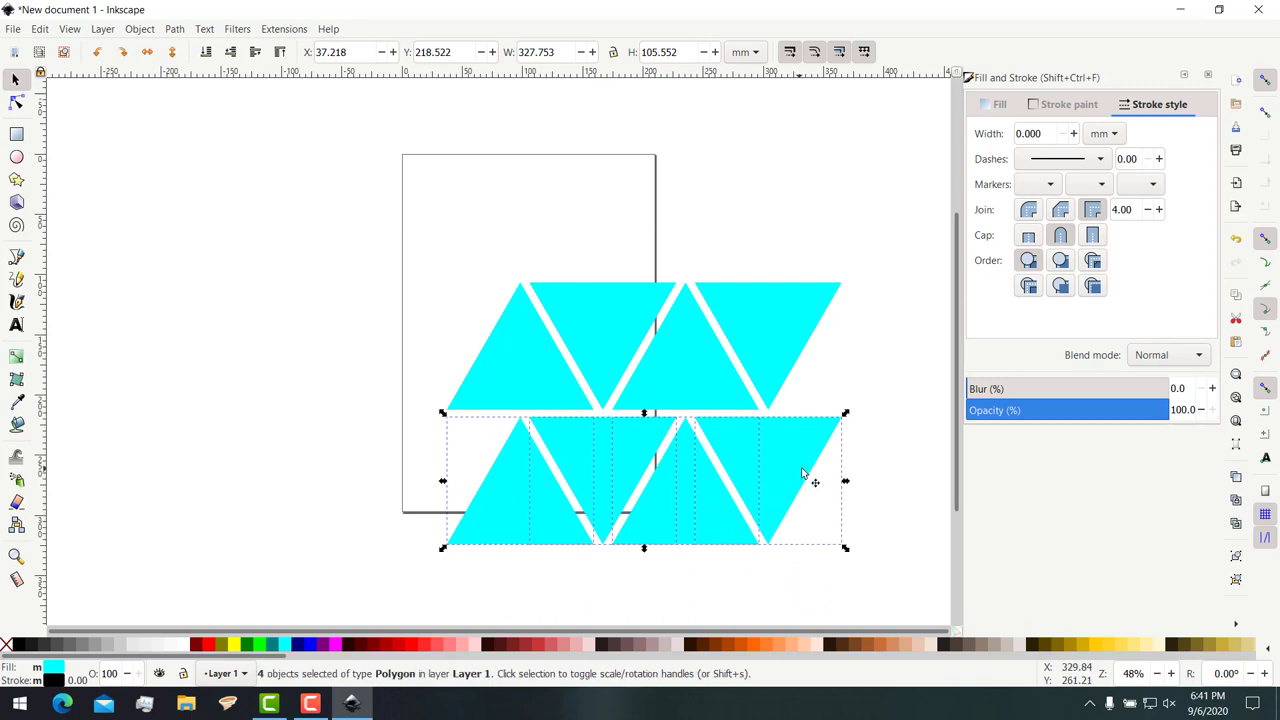
{"action": "left_click_drag", "start_coordinate": [800, 471], "coordinate": [719, 487]}
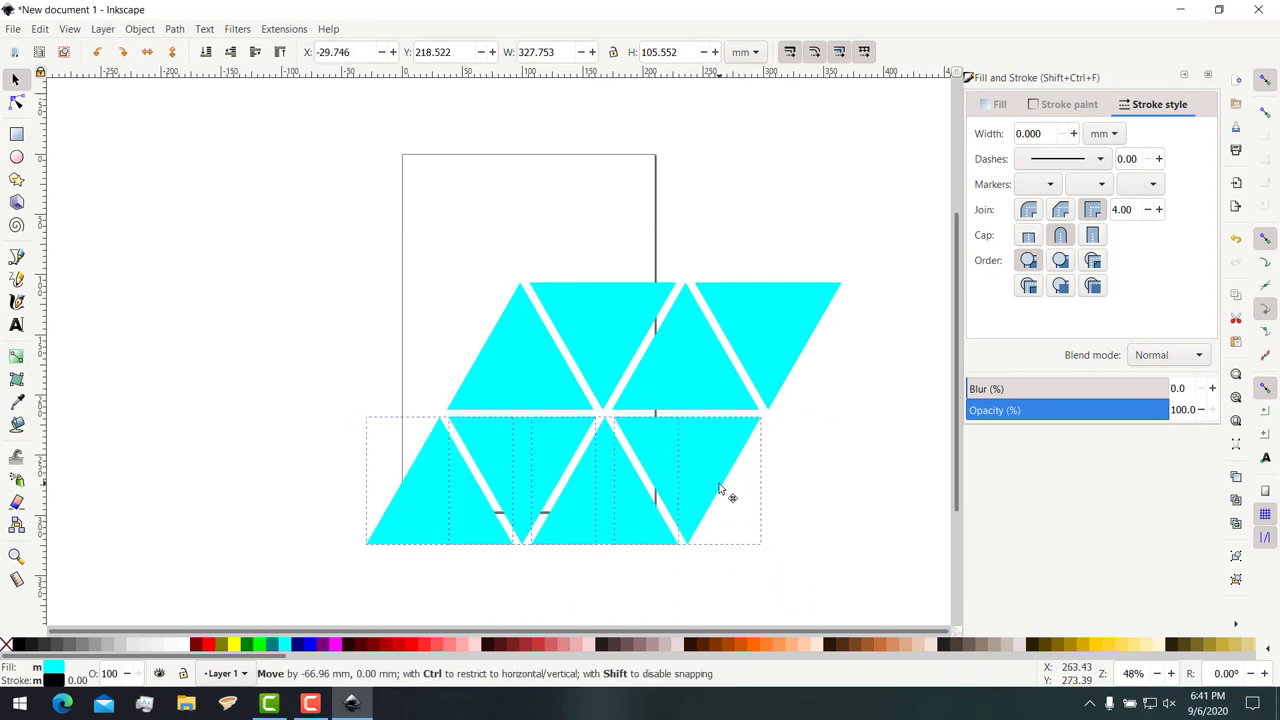
{"action": "left_click_drag", "start_coordinate": [719, 487], "coordinate": [716, 484]}
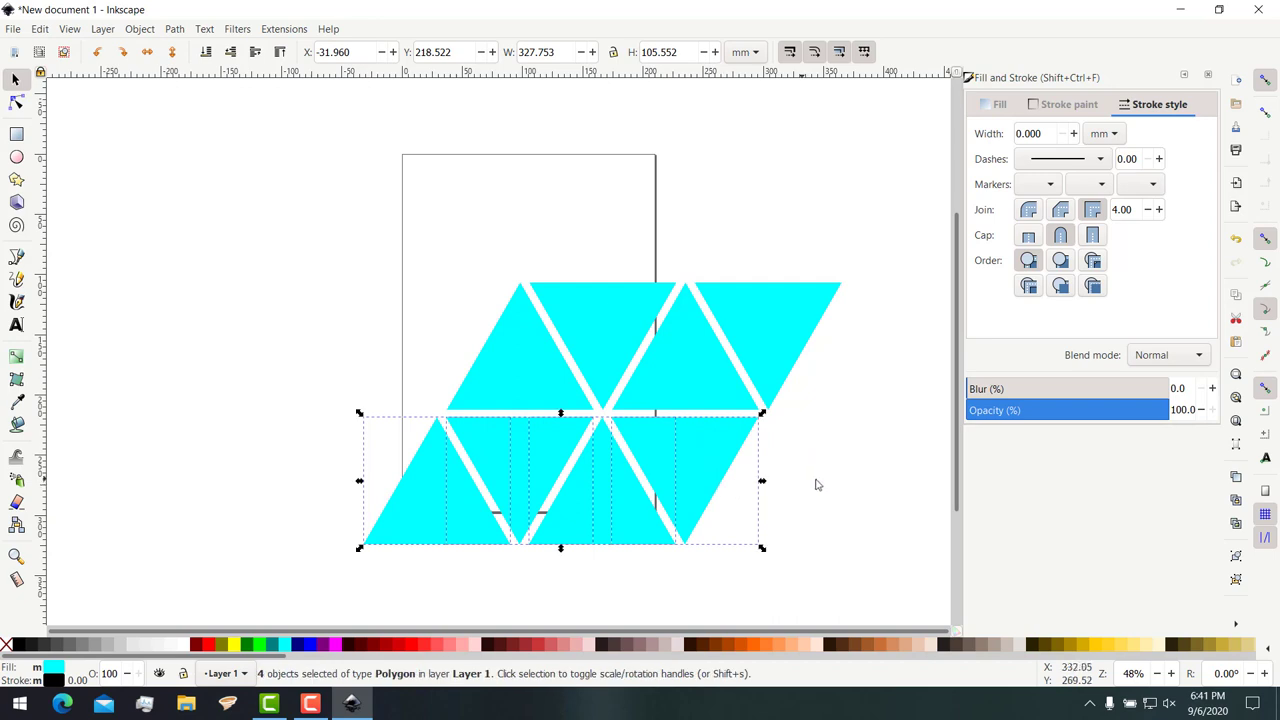
{"action": "left_click", "coordinate": [818, 484]}
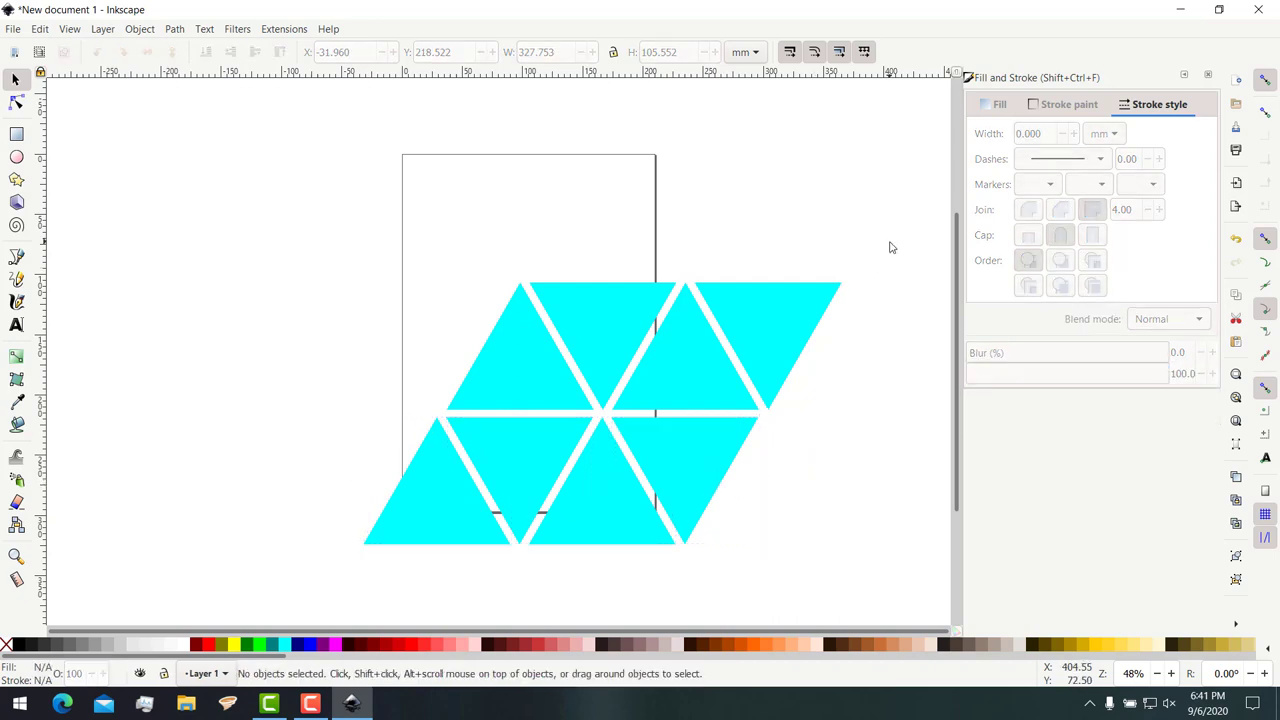
Duplicate the top row and place the copy above it, shifted right.
{"action": "mouse_move", "coordinate": [889, 241]}
{"action": "left_mouse_down"}
{"action": "mouse_move", "coordinate": [403, 551]}
{"action": "mouse_move", "coordinate": [324, 584]}
{"action": "mouse_move", "coordinate": [366, 579]}
{"action": "left_mouse_up"}
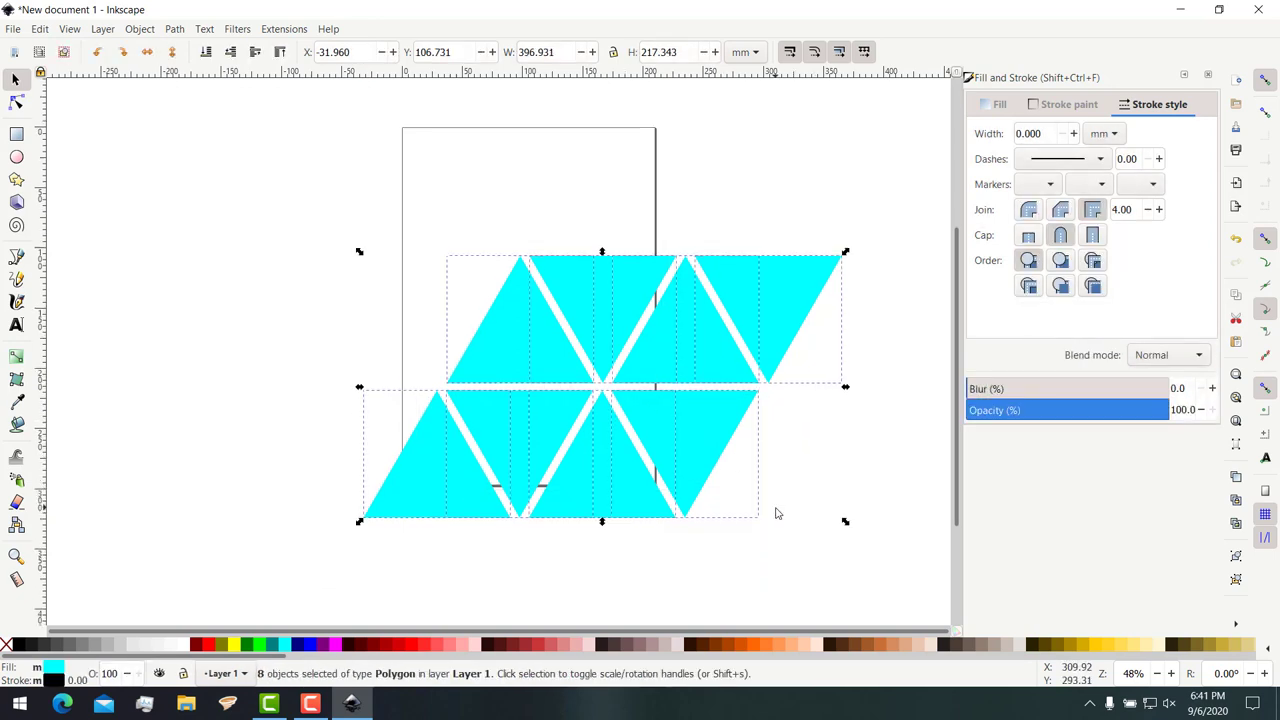
{"action": "scroll", "coordinate": [775, 513], "scroll_direction": "down", "scroll_amount": 1}
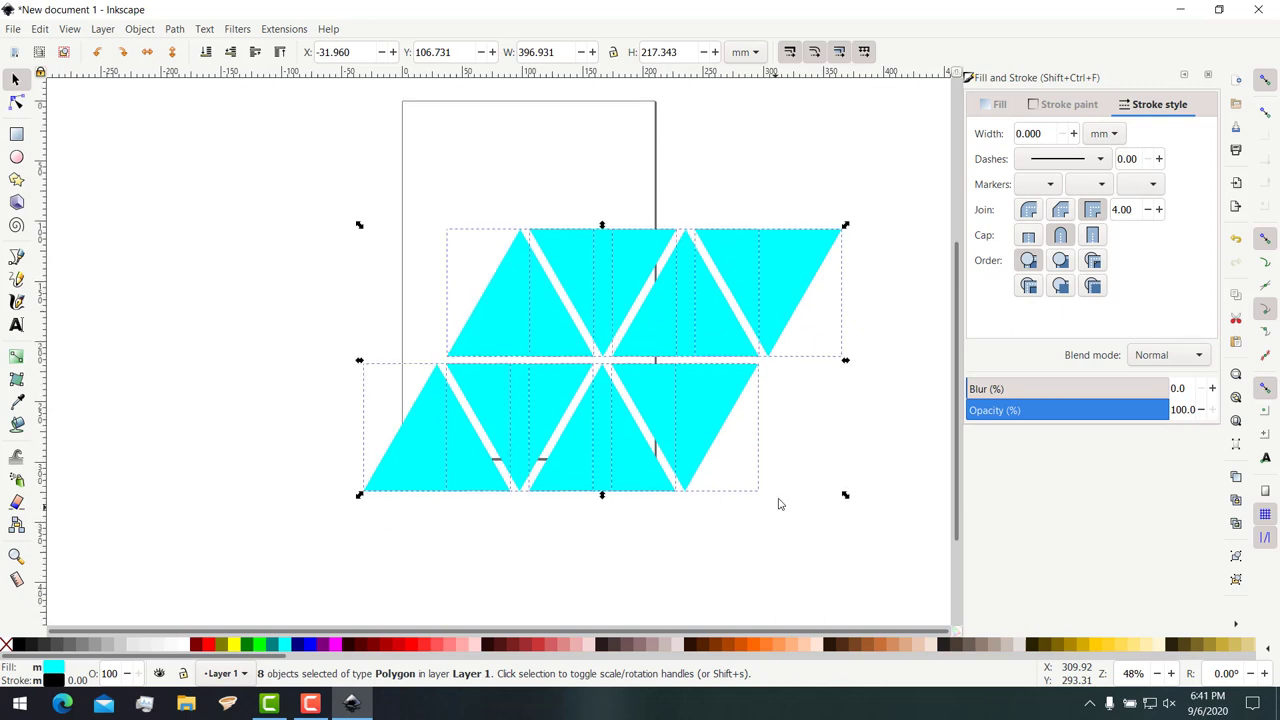
{"action": "left_click", "coordinate": [898, 358]}
{"action": "left_click_drag", "start_coordinate": [876, 208], "coordinate": [392, 364]}
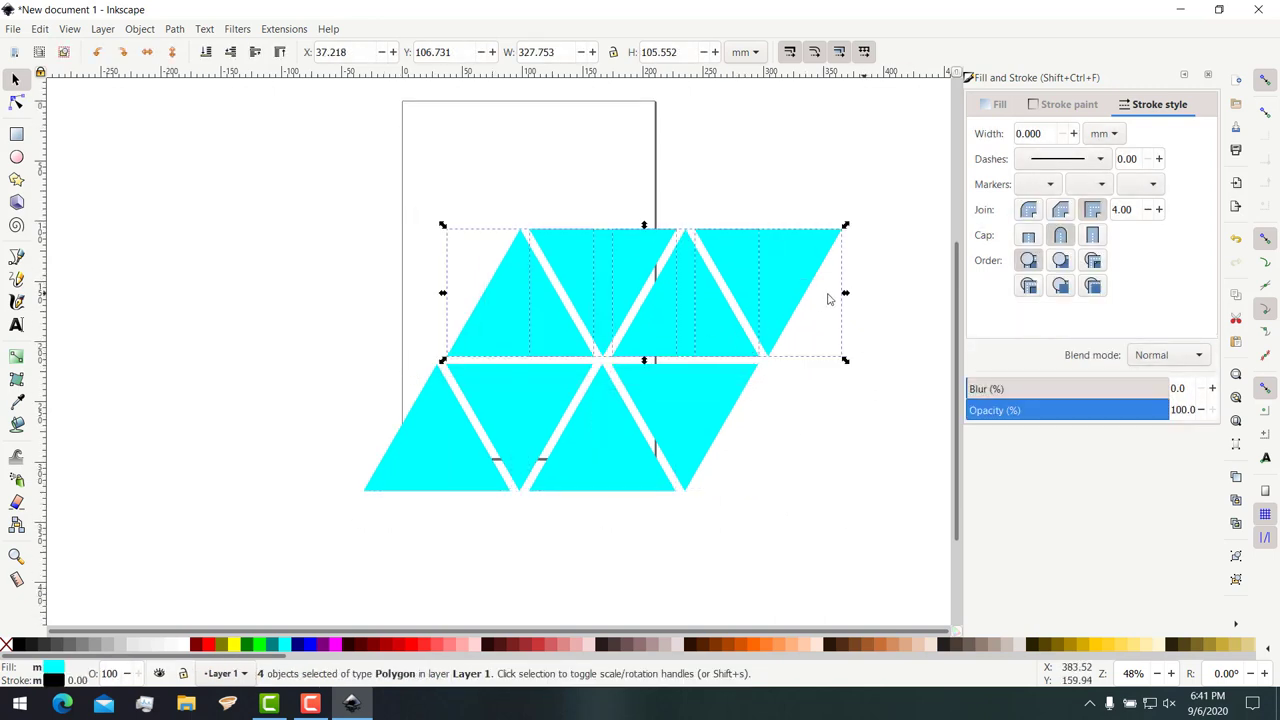
{"action": "key", "text": "ctrl+d"}
{"action": "mouse_move", "coordinate": [782, 295]}
{"action": "left_mouse_down"}
{"action": "mouse_move", "coordinate": [790, 158]}
{"action": "mouse_move", "coordinate": [865, 152]}
{"action": "left_mouse_up"}
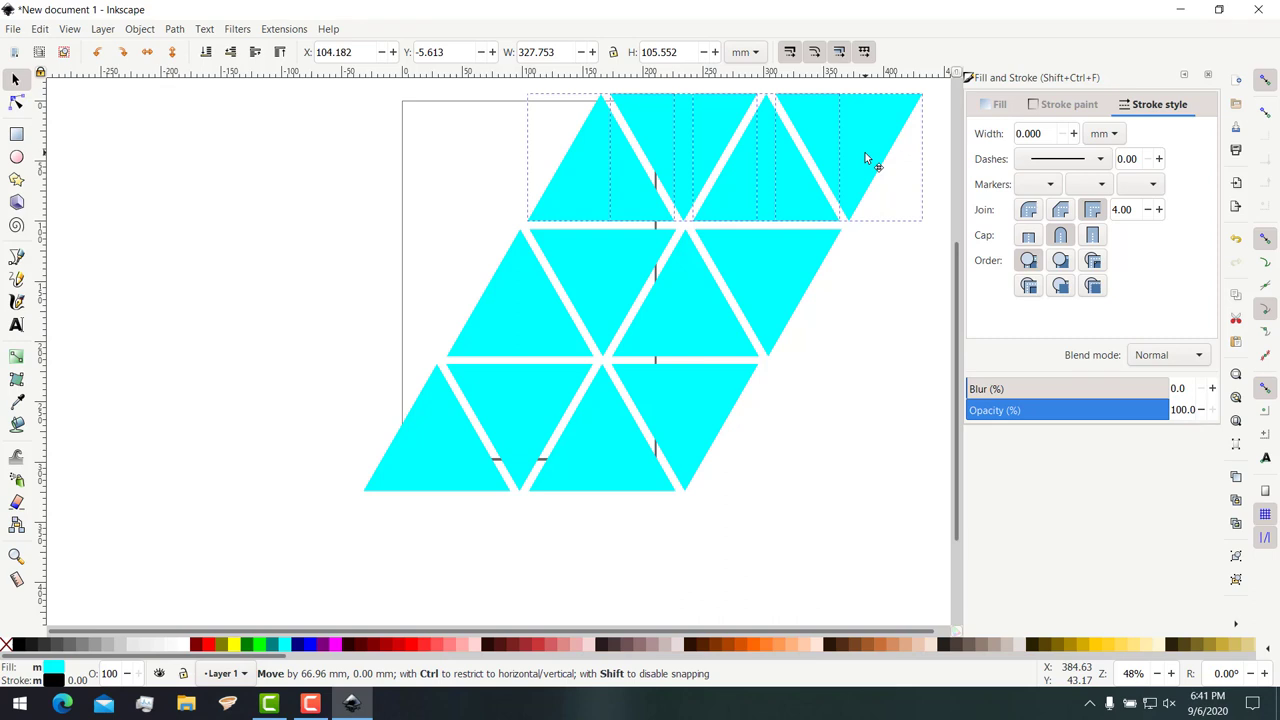
{"action": "left_click", "coordinate": [895, 328]}
Scale the twelve-triangle parallelogram to about 159.949 × 113.675 mm and move it to the page's lower-left.
{"action": "scroll", "coordinate": [893, 327], "scroll_direction": "up", "scroll_amount": 1}
{"action": "scroll", "coordinate": [893, 326], "scroll_direction": "up", "scroll_amount": 1}
{"action": "scroll", "coordinate": [888, 312], "scroll_direction": "down", "scroll_amount": 1, "text": "ctrl"}
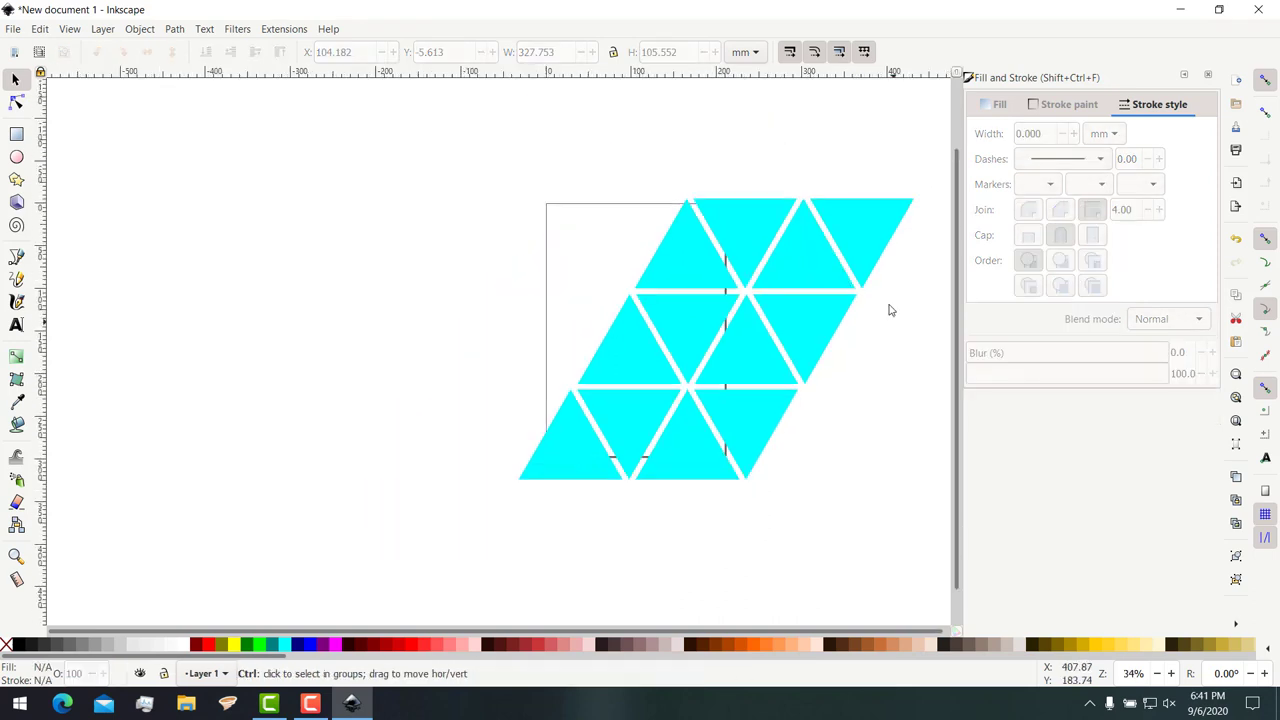
{"action": "left_click_drag", "start_coordinate": [925, 185], "coordinate": [463, 517]}
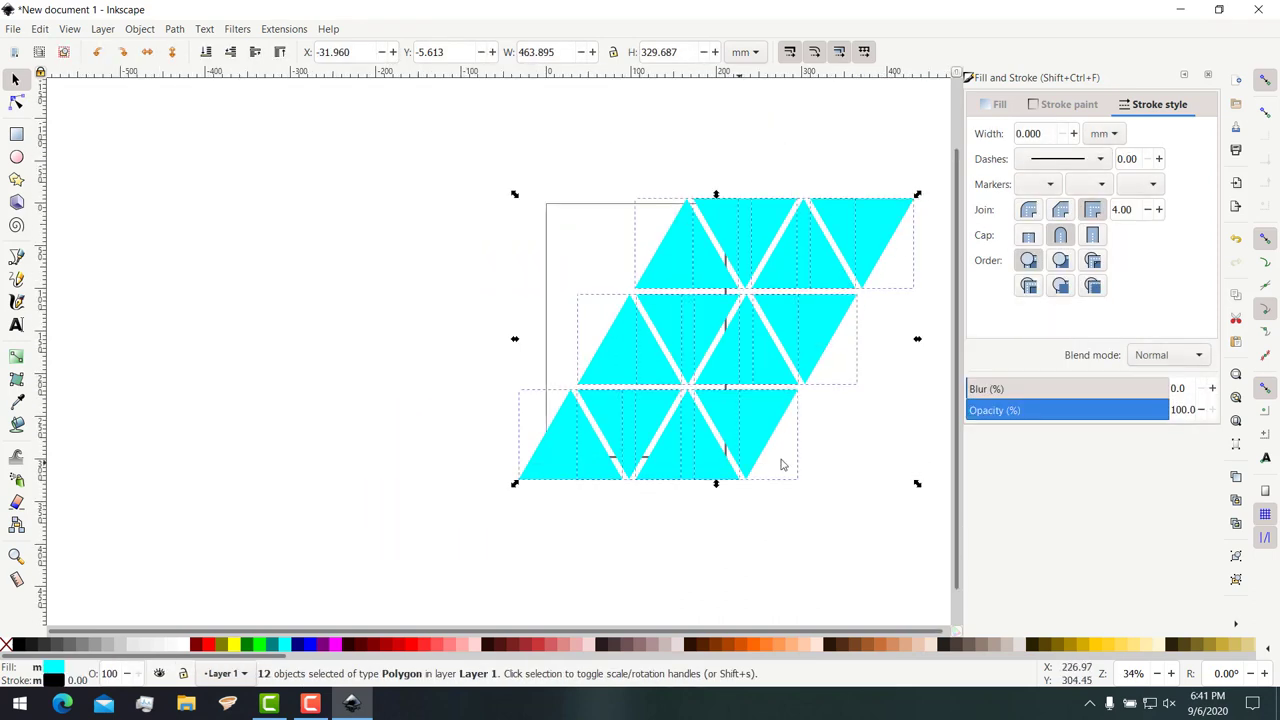
{"action": "left_click_drag", "start_coordinate": [917, 483], "coordinate": [676, 308]}
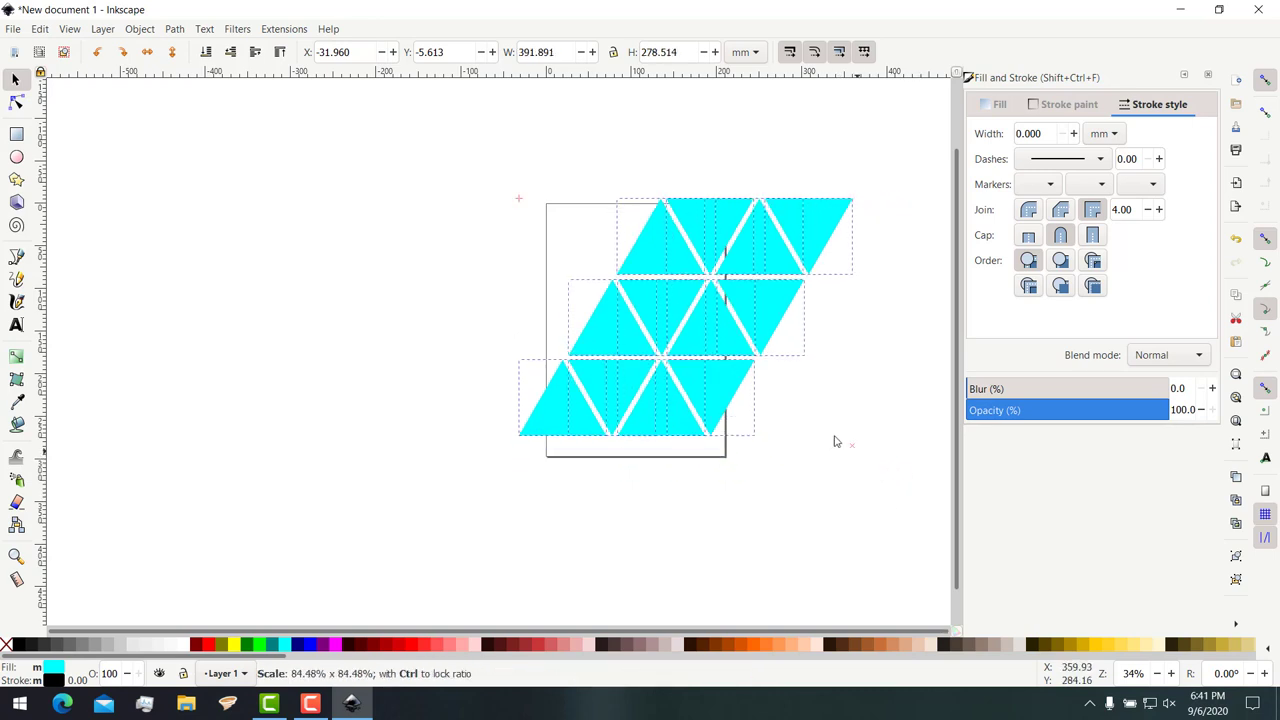
{"action": "mouse_move", "coordinate": [634, 260]}
{"action": "left_mouse_down"}
{"action": "mouse_move", "coordinate": [658, 425]}
{"action": "mouse_move", "coordinate": [651, 417]}
{"action": "left_mouse_up"}
{"action": "scroll", "coordinate": [813, 420], "scroll_direction": "up", "scroll_amount": 2, "text": "ctrl"}
{"action": "scroll", "coordinate": [798, 418], "scroll_direction": "up", "scroll_amount": 1}
{"action": "scroll", "coordinate": [765, 417], "scroll_direction": "up", "scroll_amount": 1, "text": "ctrl"}
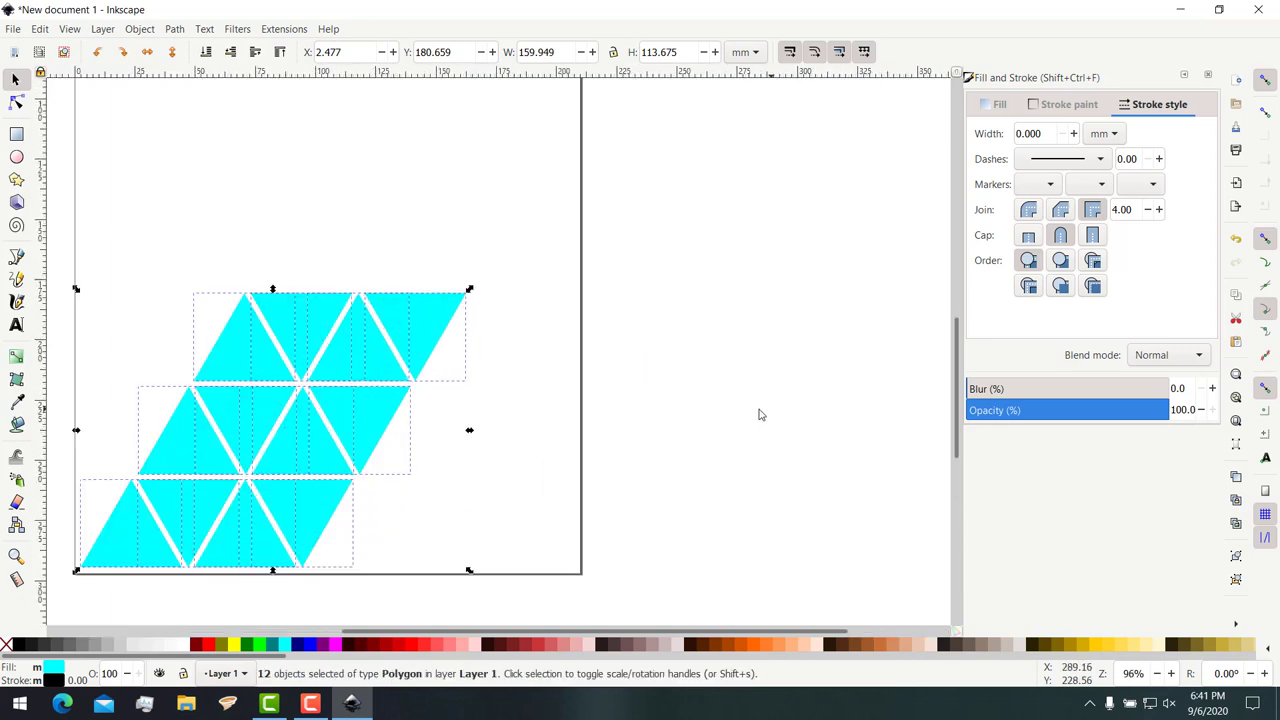
{"action": "scroll", "coordinate": [758, 415], "scroll_direction": "down", "scroll_amount": 1, "text": "ctrl"}
{"action": "left_click_drag", "start_coordinate": [957, 380], "coordinate": [957, 370]}
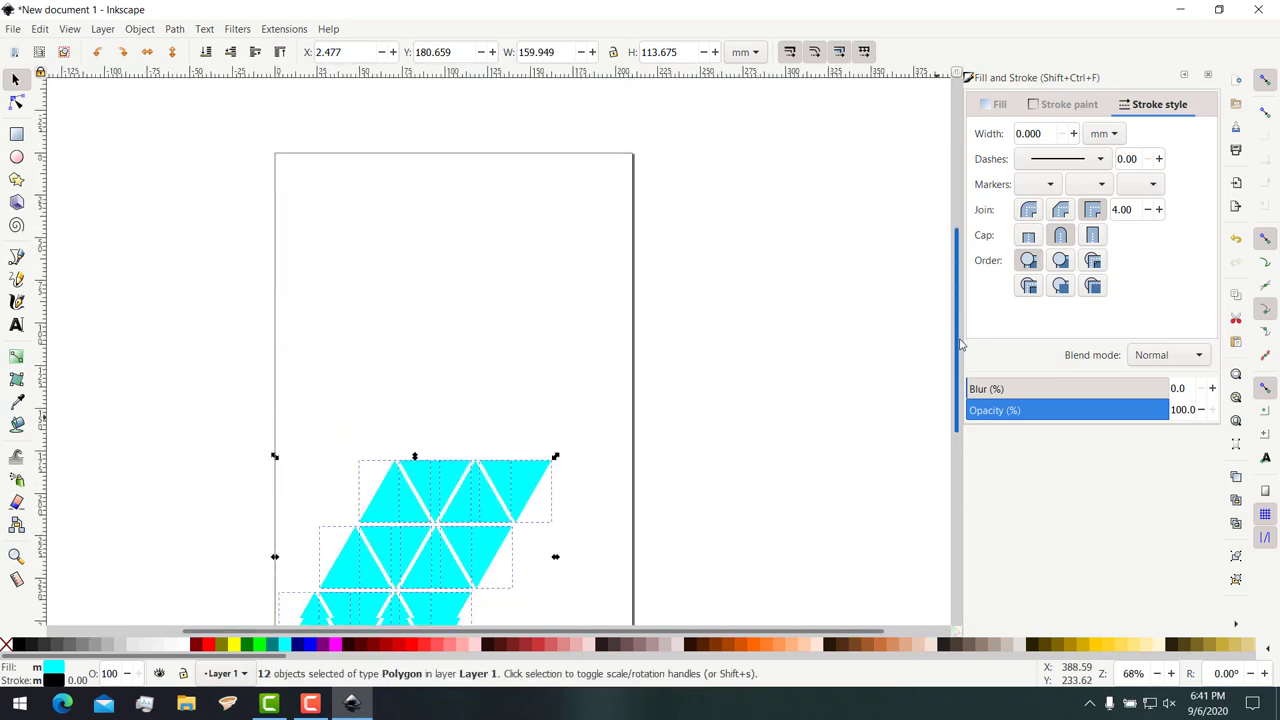
{"action": "left_click", "coordinate": [735, 385]}
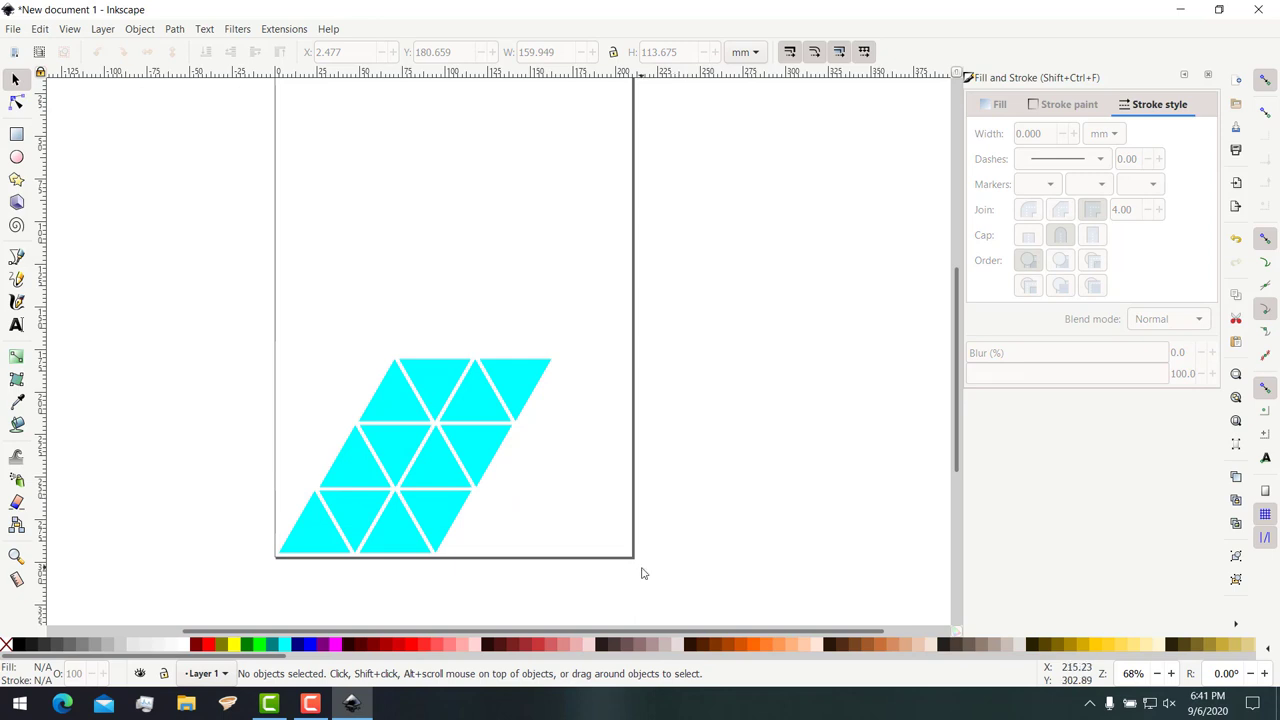
Set polygon corners to 6 and draw a cyan hexagon, about 61.677 × 61.677 mm, above the triangles.
{"action": "left_click", "coordinate": [16, 181]}
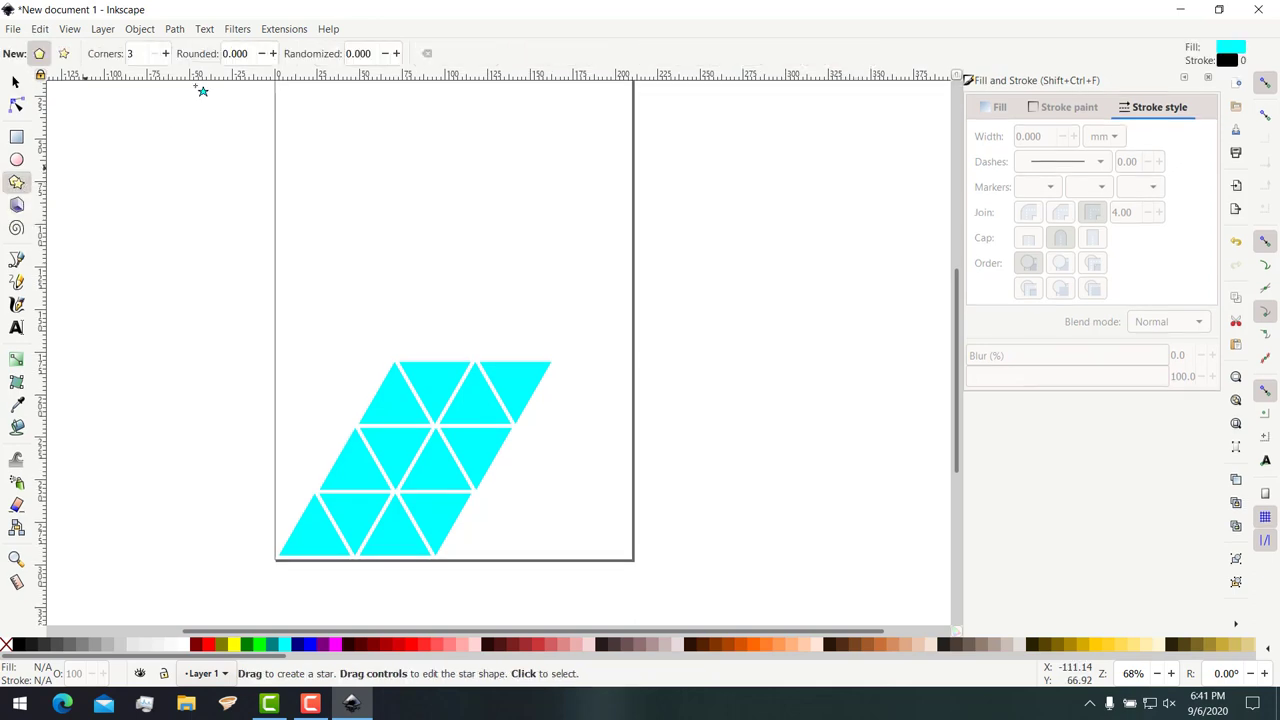
{"action": "double_click", "coordinate": [141, 52]}
{"action": "key", "text": "BackSpace"}
{"action": "type", "text": "6"}
{"action": "key", "text": "Return"}
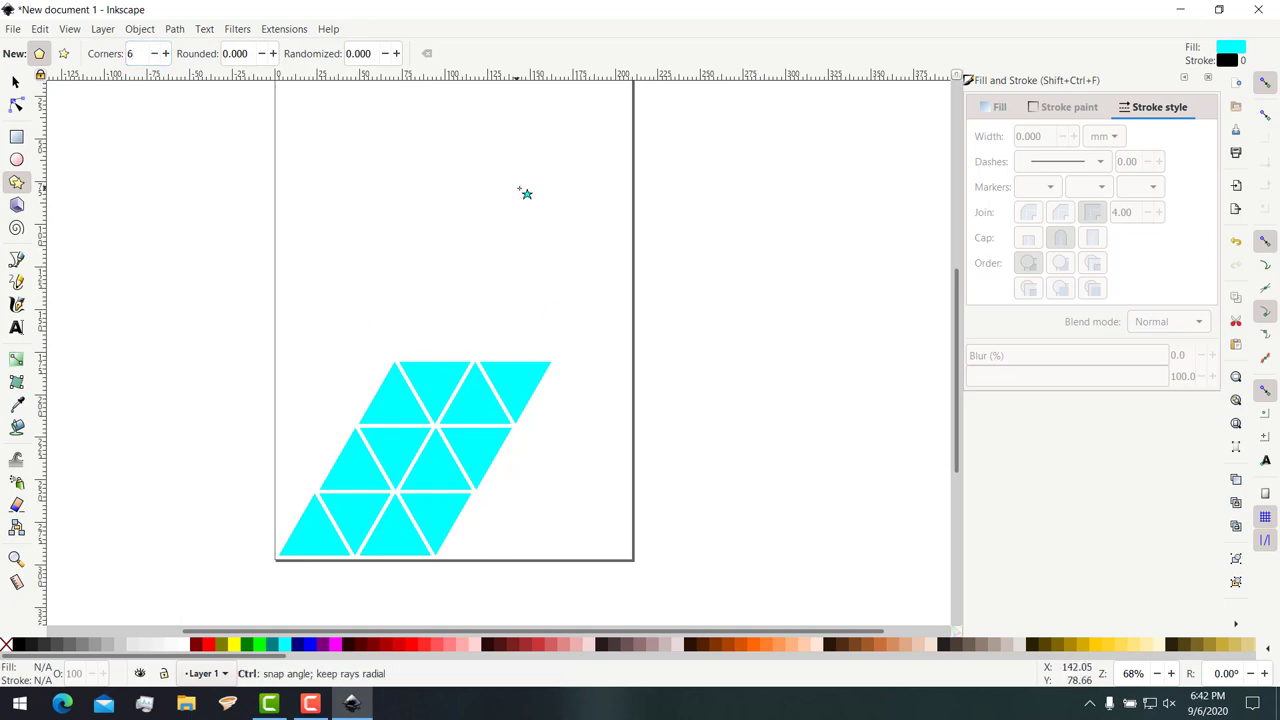
{"action": "mouse_move", "coordinate": [516, 187]}
{"action": "left_mouse_down"}
{"action": "mouse_move", "coordinate": [566, 224]}
{"action": "mouse_move", "coordinate": [577, 203]}
{"action": "left_mouse_up"}
Duplicate the hexagon and place the copy beside the original.
{"action": "key", "text": "s"}
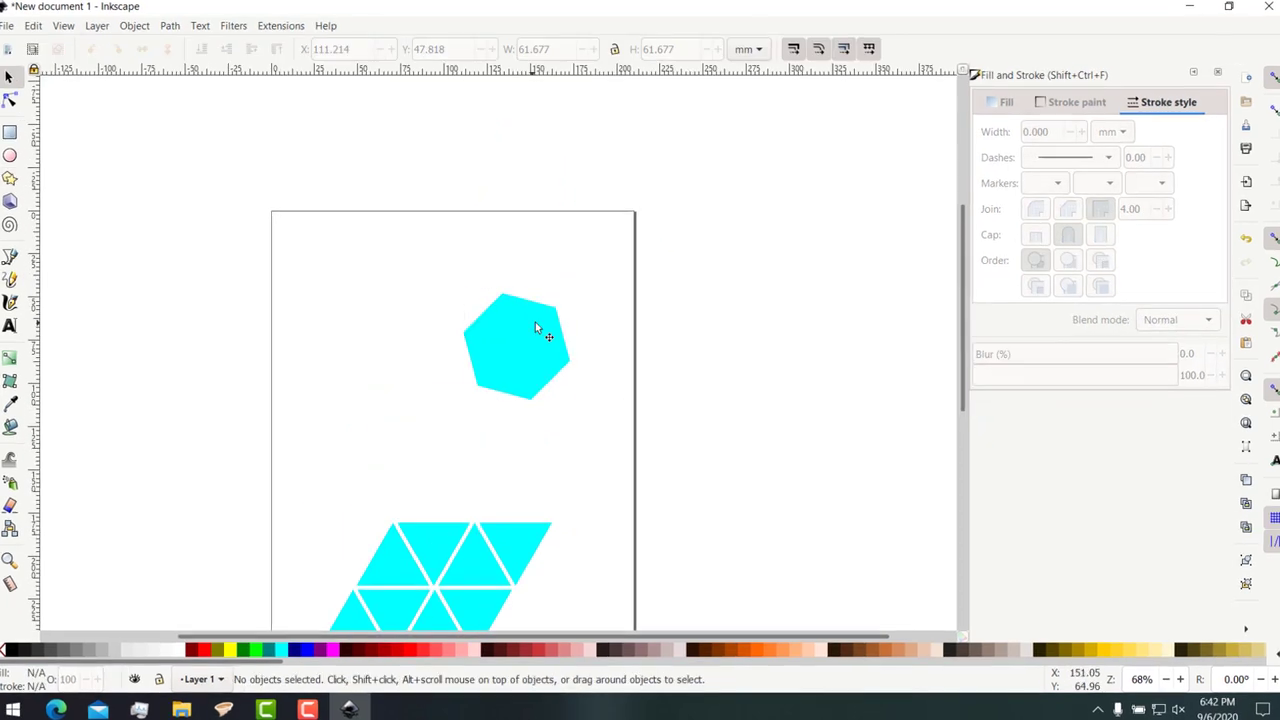
{"action": "left_click", "coordinate": [535, 322]}
{"action": "key", "text": "ctrl+d"}
{"action": "left_click_drag", "start_coordinate": [500, 500], "coordinate": [373, 333]}
{"action": "left_click", "coordinate": [480, 340], "text": "shift"}
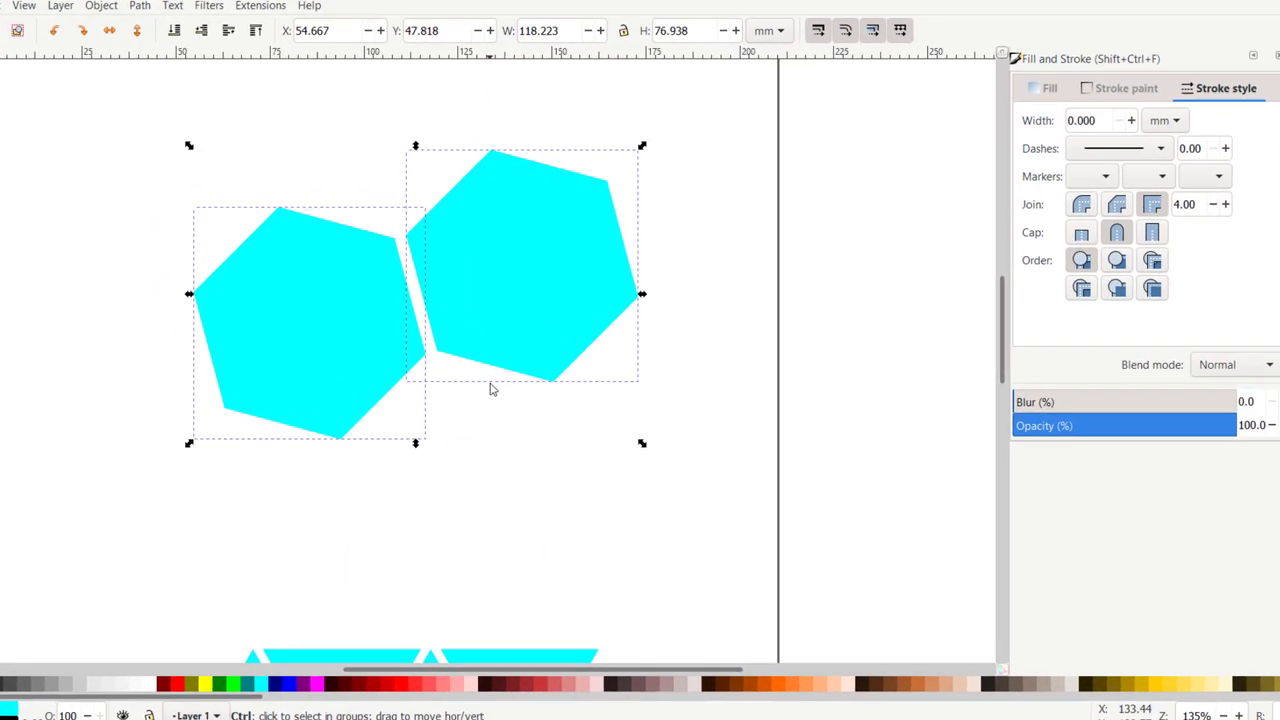
Duplicate the hexagon pair and fit copies against them to form a seven-hexagon cluster.
{"action": "key", "text": "ctrl+d"}
{"action": "left_click_drag", "start_coordinate": [491, 386], "coordinate": [729, 223]}
{"action": "left_click", "coordinate": [657, 365]}
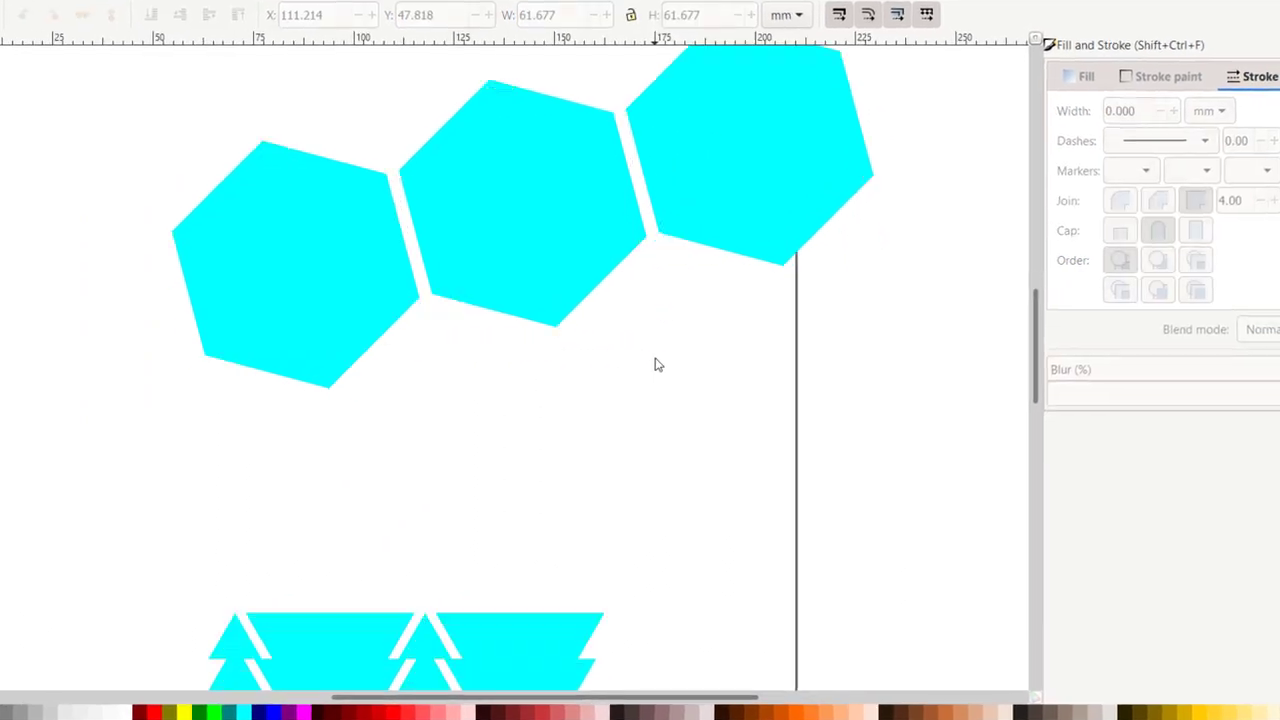
{"action": "mouse_move", "coordinate": [657, 365]}
{"action": "left_mouse_down"}
{"action": "mouse_move", "coordinate": [729, 320]}
{"action": "mouse_move", "coordinate": [637, 212]}
{"action": "left_mouse_up"}
{"action": "key", "text": "ctrl+d"}
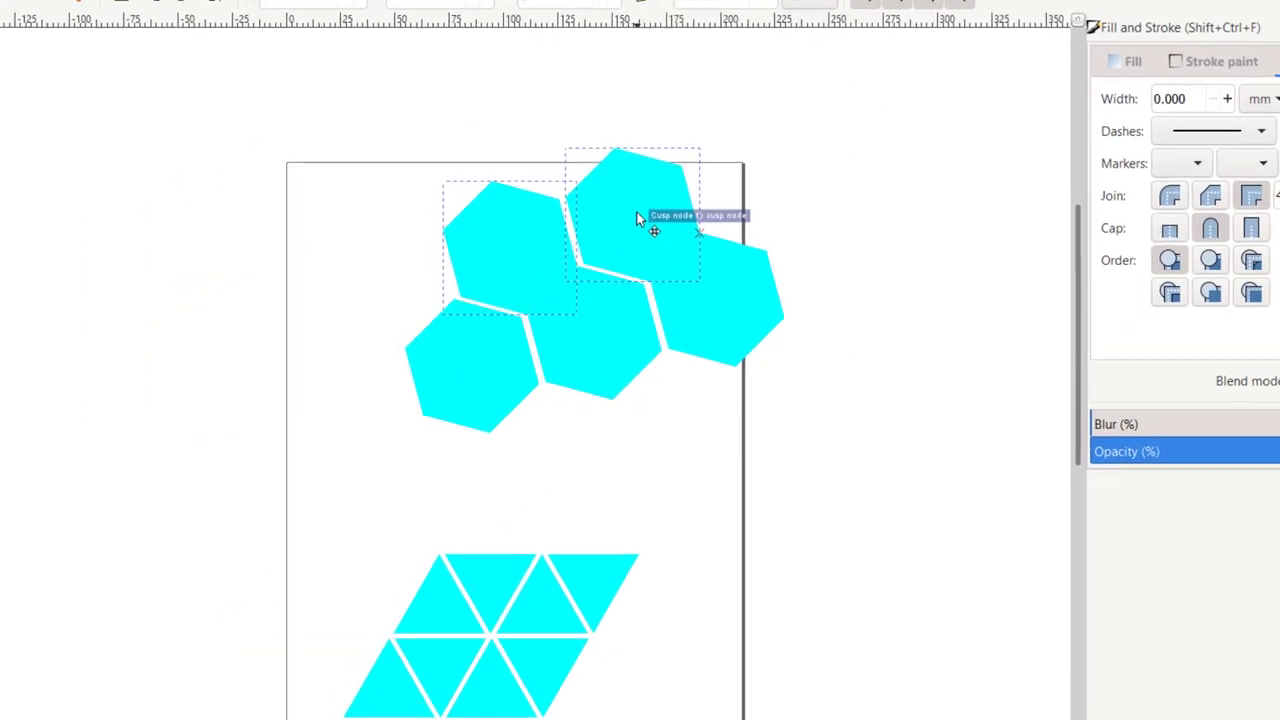
{"action": "left_click", "coordinate": [709, 497]}
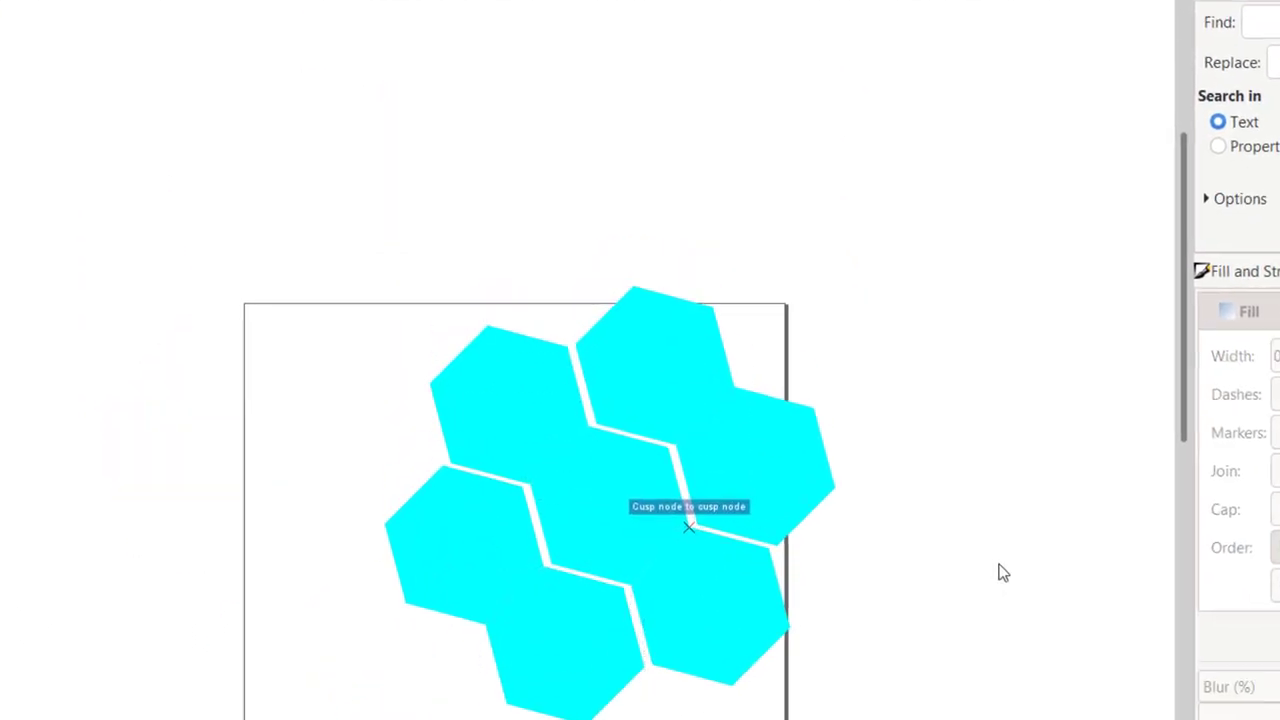
{"action": "left_click", "coordinate": [585, 345]}
{"action": "left_click_drag", "start_coordinate": [737, 609], "coordinate": [743, 634]}
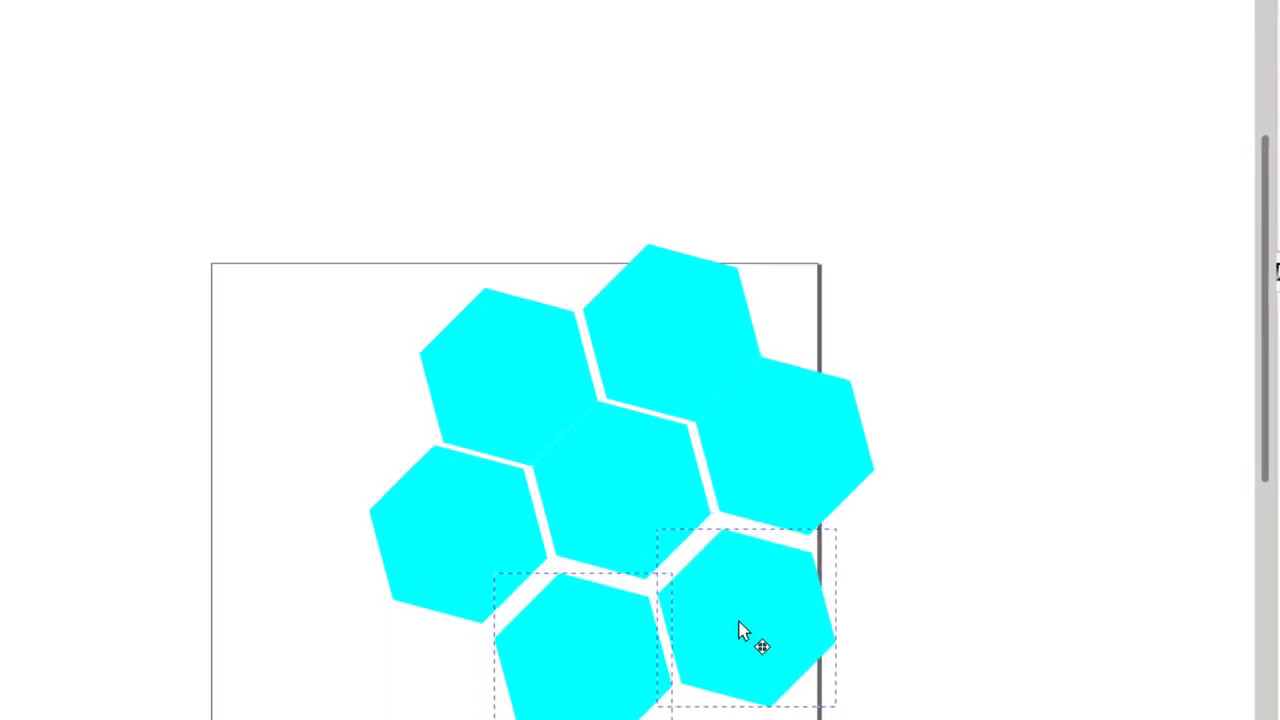
{"action": "left_click", "coordinate": [1014, 580]}
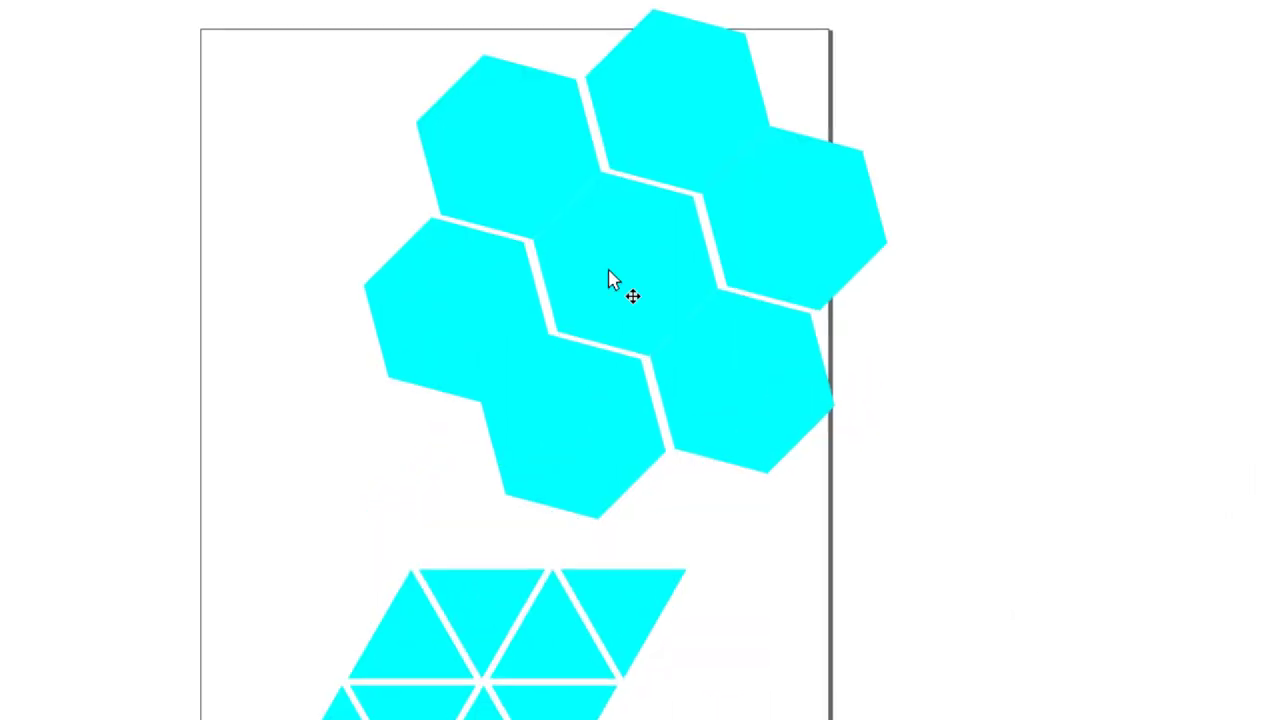
Duplicate a diagonal line of three hexagons and attach the copies up and right of the cluster.
{"action": "left_click", "coordinate": [612, 280]}
{"action": "left_click", "coordinate": [500, 130], "text": "shift"}
{"action": "left_click", "coordinate": [760, 397], "text": "shift"}
{"action": "key", "text": "ctrl+d"}
{"action": "left_click_drag", "start_coordinate": [760, 397], "coordinate": [920, 440]}
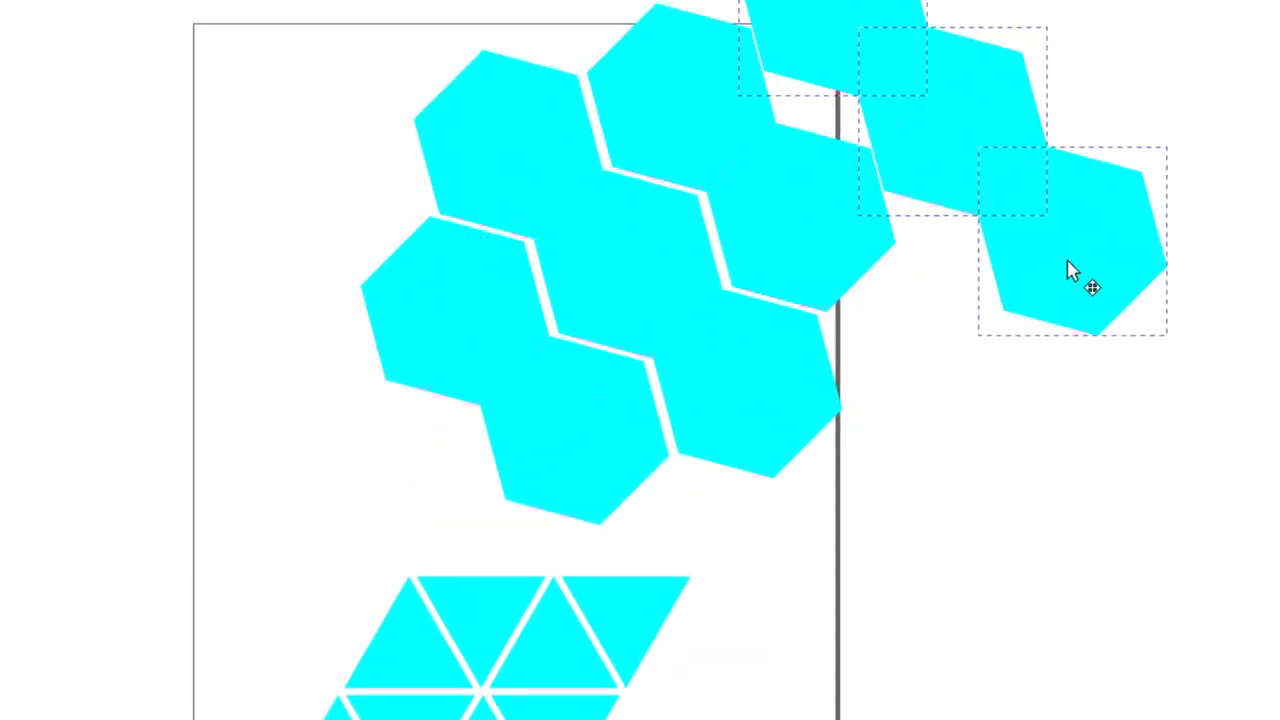
{"action": "left_click", "coordinate": [881, 502]}
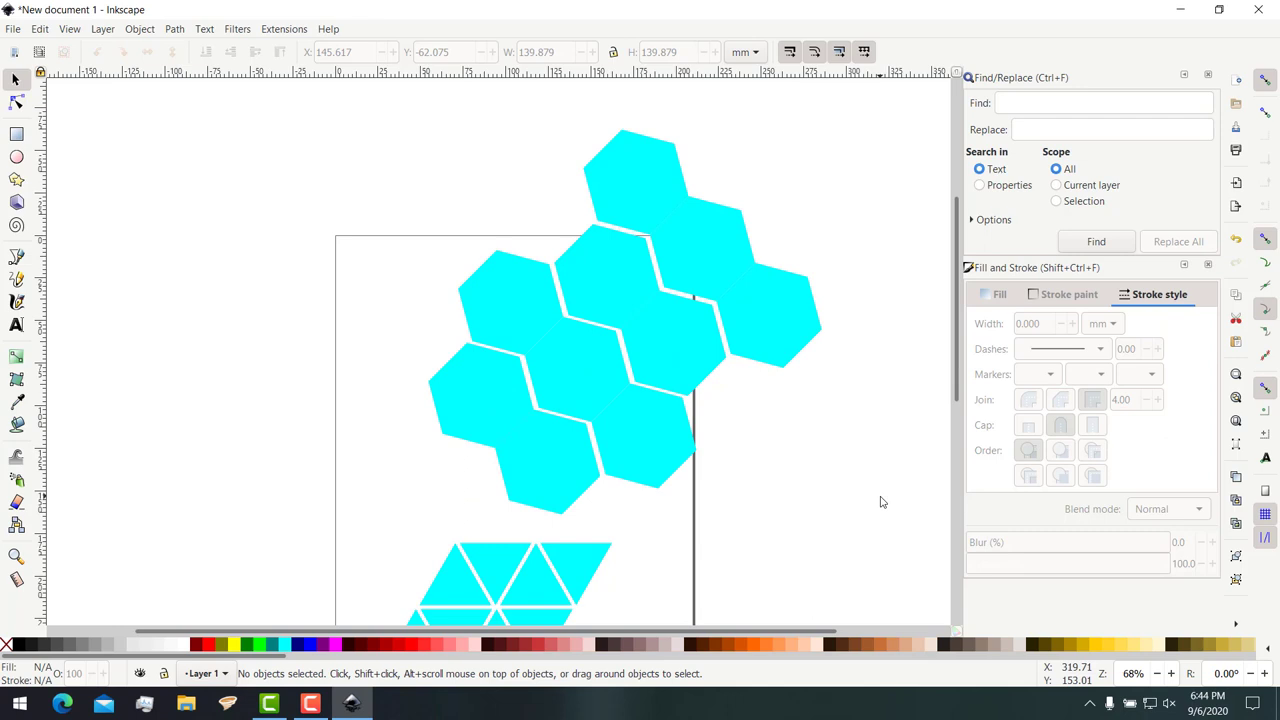
{"action": "scroll", "coordinate": [848, 466], "scroll_direction": "down", "scroll_amount": 4}
{"action": "scroll", "coordinate": [848, 466], "scroll_direction": "up", "scroll_amount": 3}
{"action": "scroll", "coordinate": [823, 443], "scroll_direction": "down", "scroll_amount": 5}
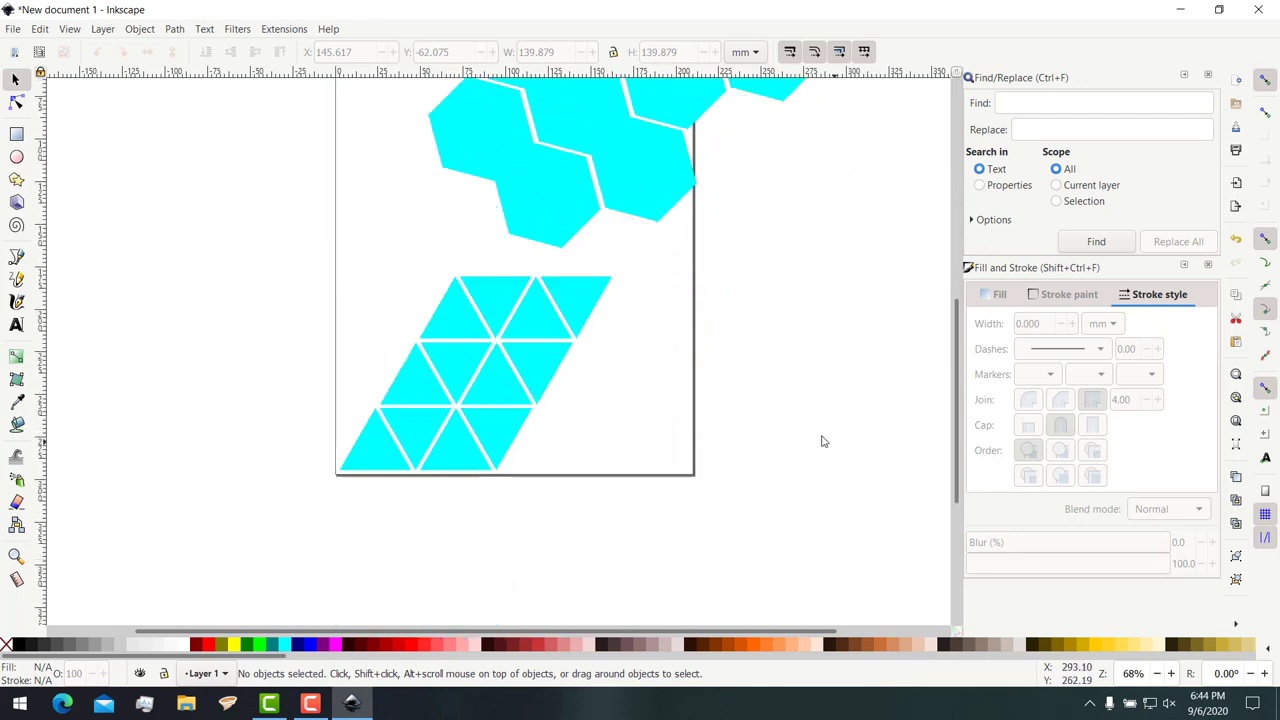
{"action": "scroll", "coordinate": [726, 383], "scroll_direction": "up", "scroll_amount": 5}
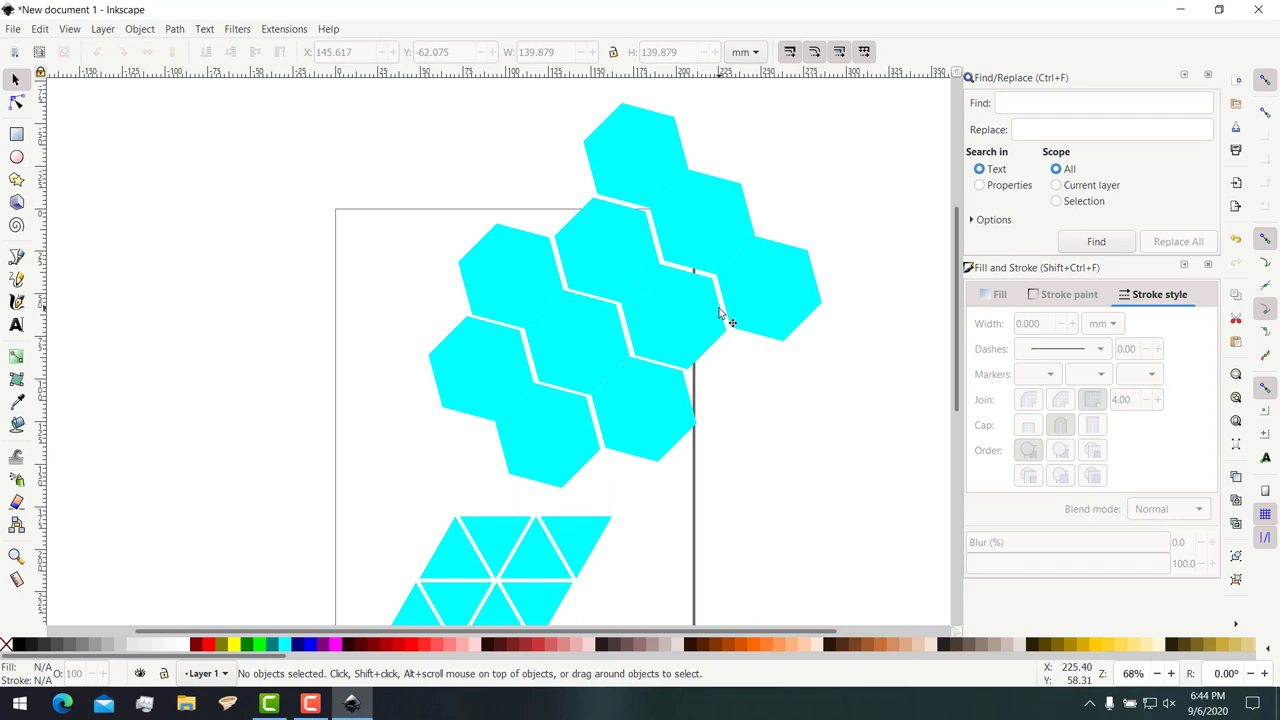
{"action": "scroll", "coordinate": [720, 315], "scroll_direction": "down", "scroll_amount": 6}
{"action": "scroll", "coordinate": [723, 311], "scroll_direction": "up", "scroll_amount": 1}
{"action": "scroll", "coordinate": [768, 340], "scroll_direction": "up", "scroll_amount": 4}
{"action": "scroll", "coordinate": [720, 349], "scroll_direction": "up", "scroll_amount": 7}
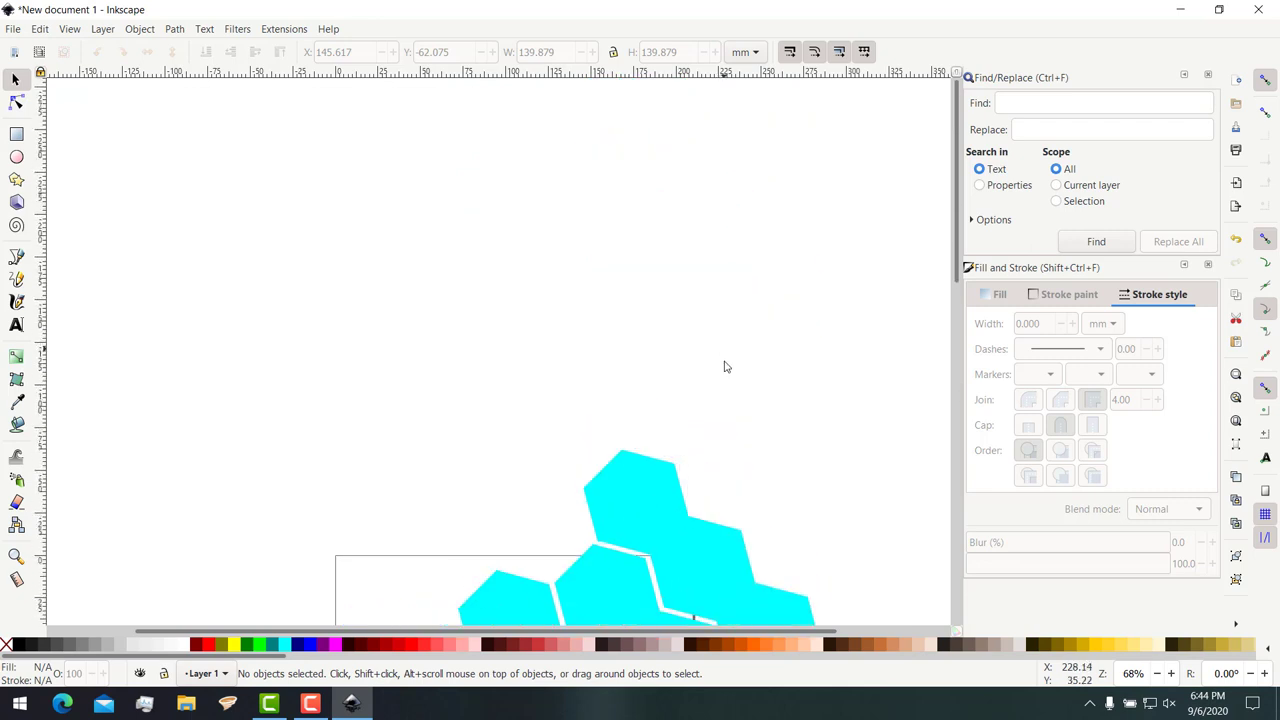
{"action": "scroll", "coordinate": [725, 367], "scroll_direction": "down", "scroll_amount": 7}
{"action": "scroll", "coordinate": [730, 360], "scroll_direction": "down", "scroll_amount": 3}
{"action": "scroll", "coordinate": [732, 355], "scroll_direction": "up", "scroll_amount": 3}
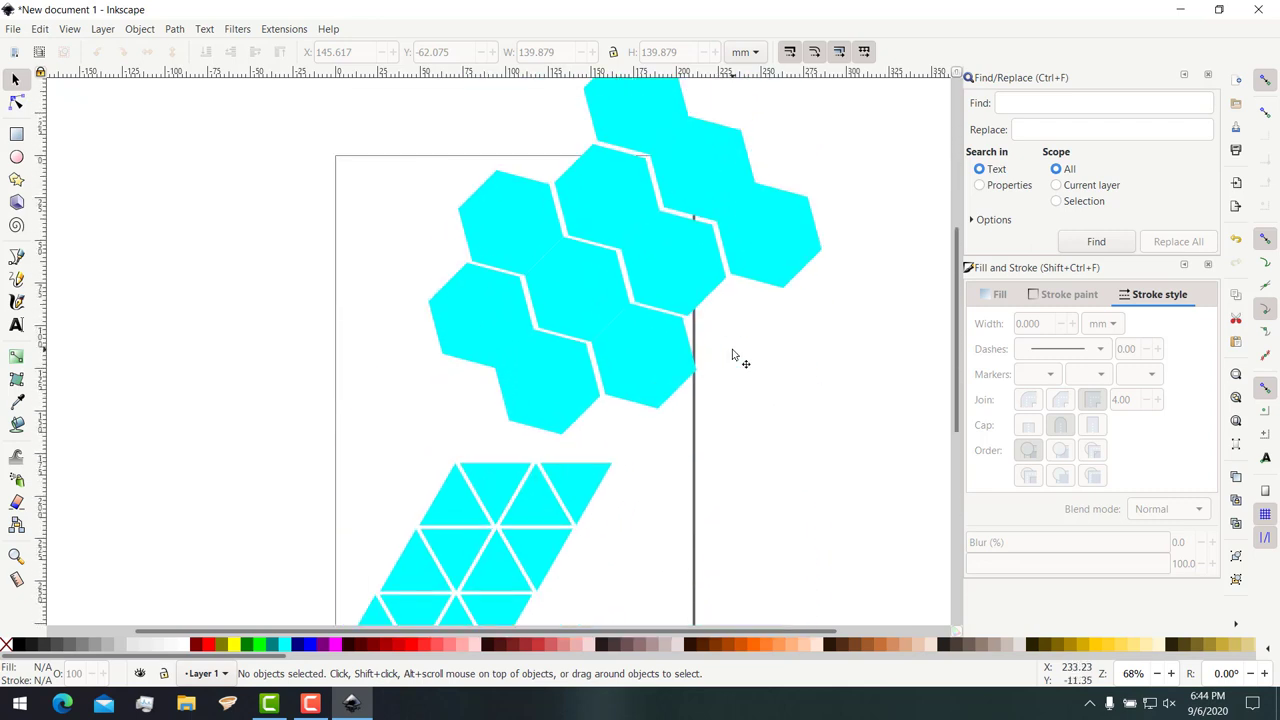
{"action": "scroll", "coordinate": [736, 354], "scroll_direction": "up", "scroll_amount": 1}
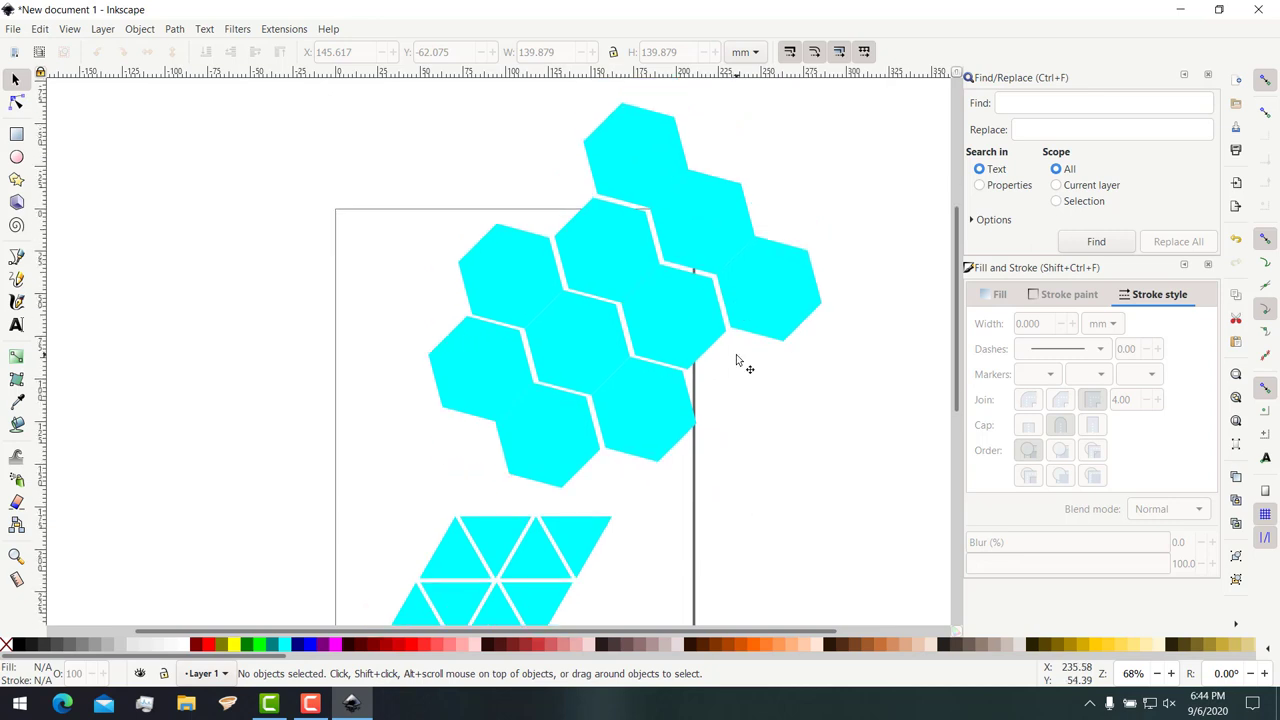
{"action": "scroll", "coordinate": [736, 354], "scroll_direction": "down", "scroll_amount": 1, "text": "ctrl"}
{"action": "scroll", "coordinate": [737, 369], "scroll_direction": "down", "scroll_amount": 3}
{"action": "scroll", "coordinate": [742, 360], "scroll_direction": "up", "scroll_amount": 3}
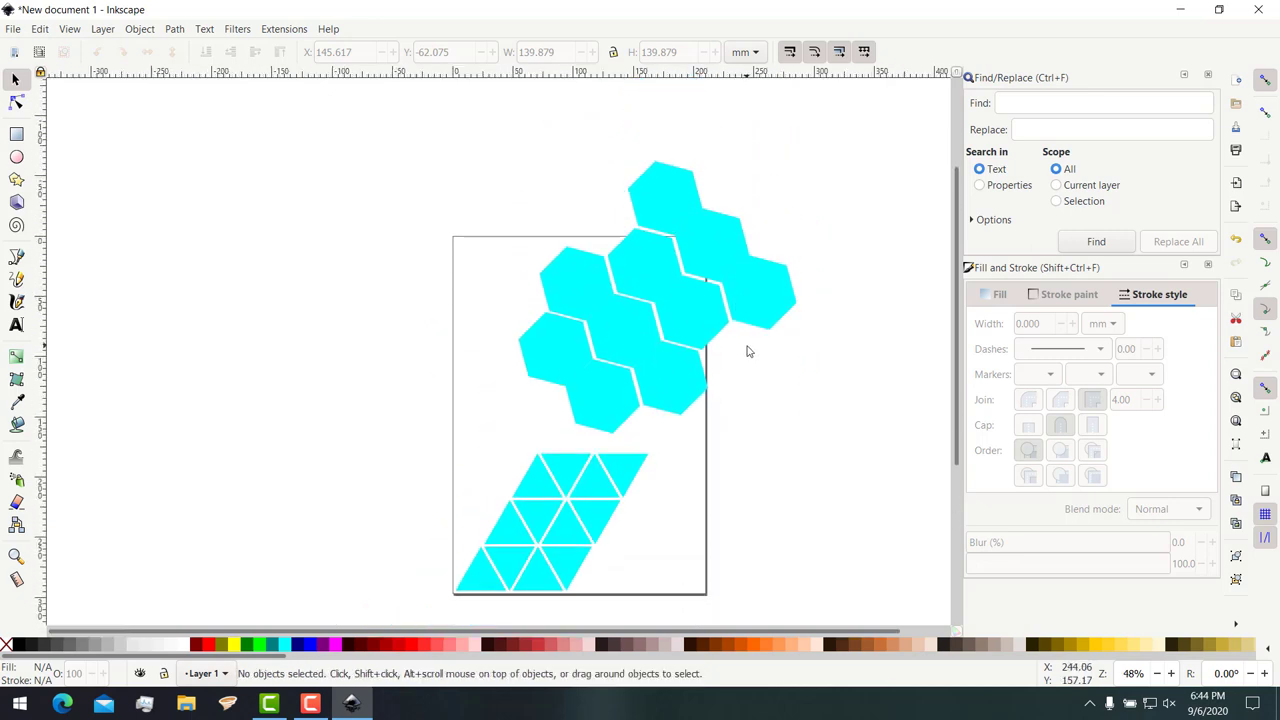